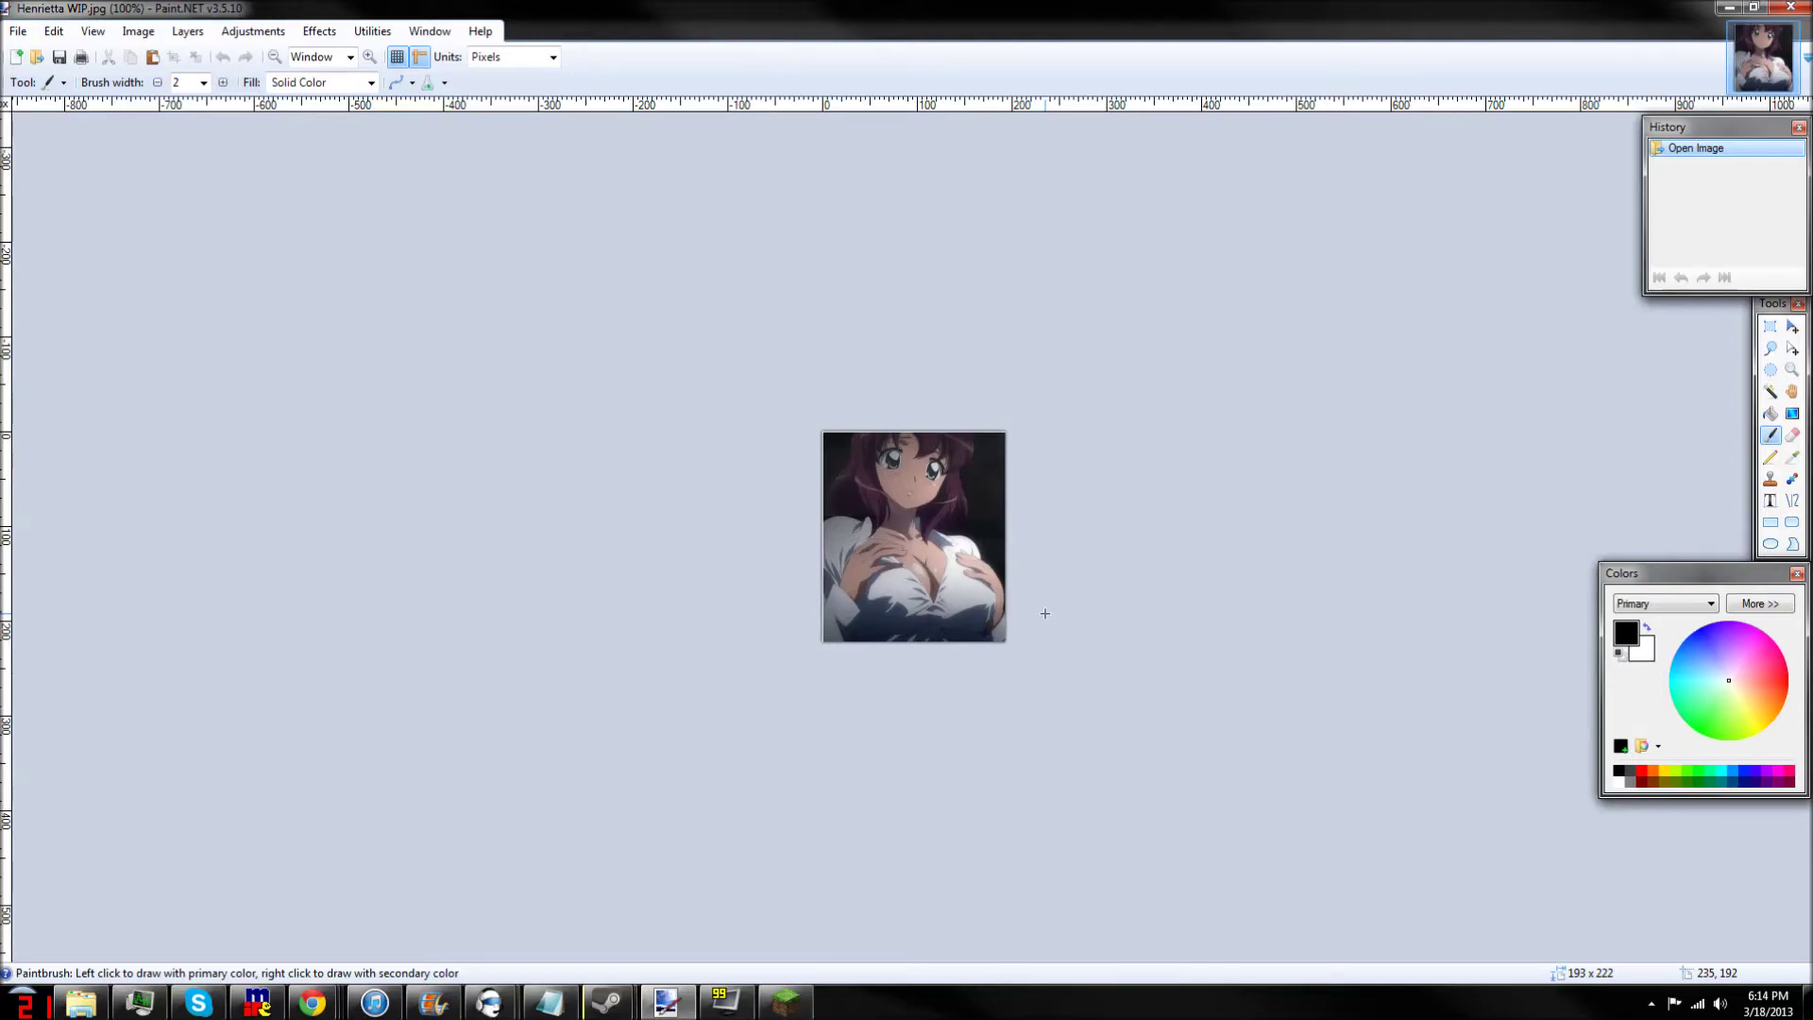
Zoom in on the hand and set up a one-pixel Pencil in bright green
scroll(1053, 614, up, 4)
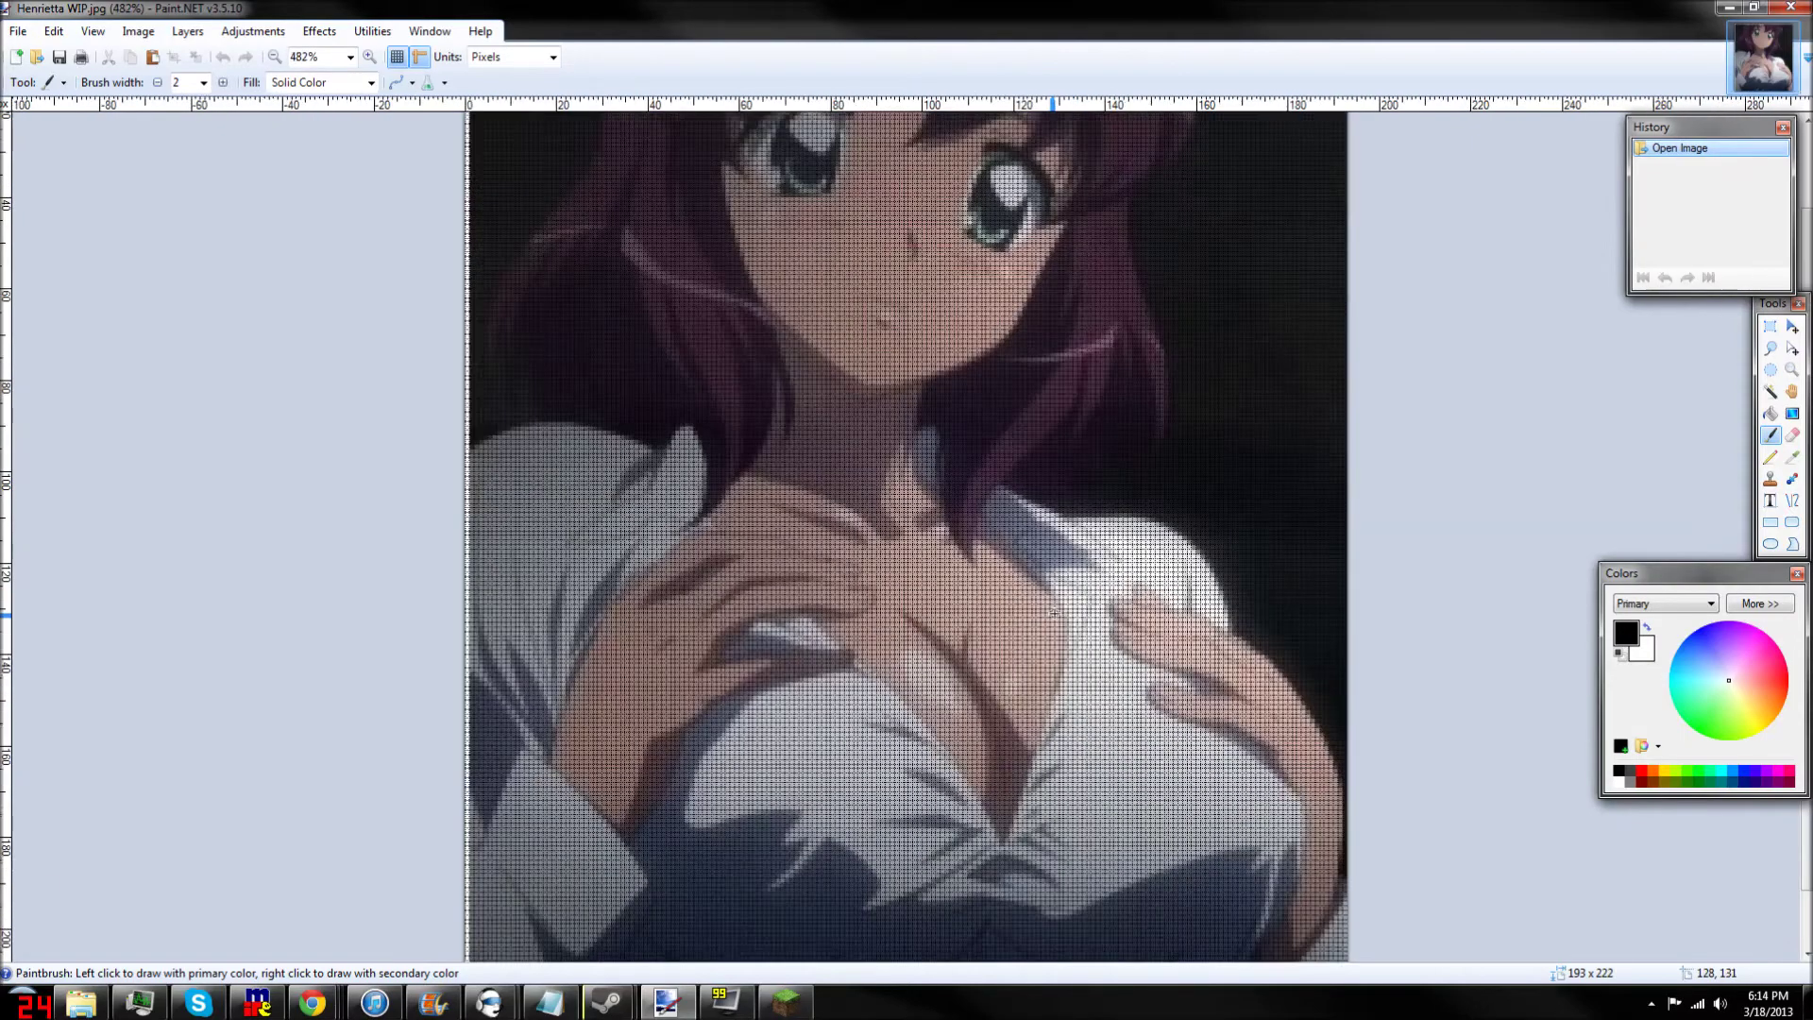
scroll(1053, 612, up, 2)
scroll(1050, 609, down, 3)
scroll(1044, 623, up, 3)
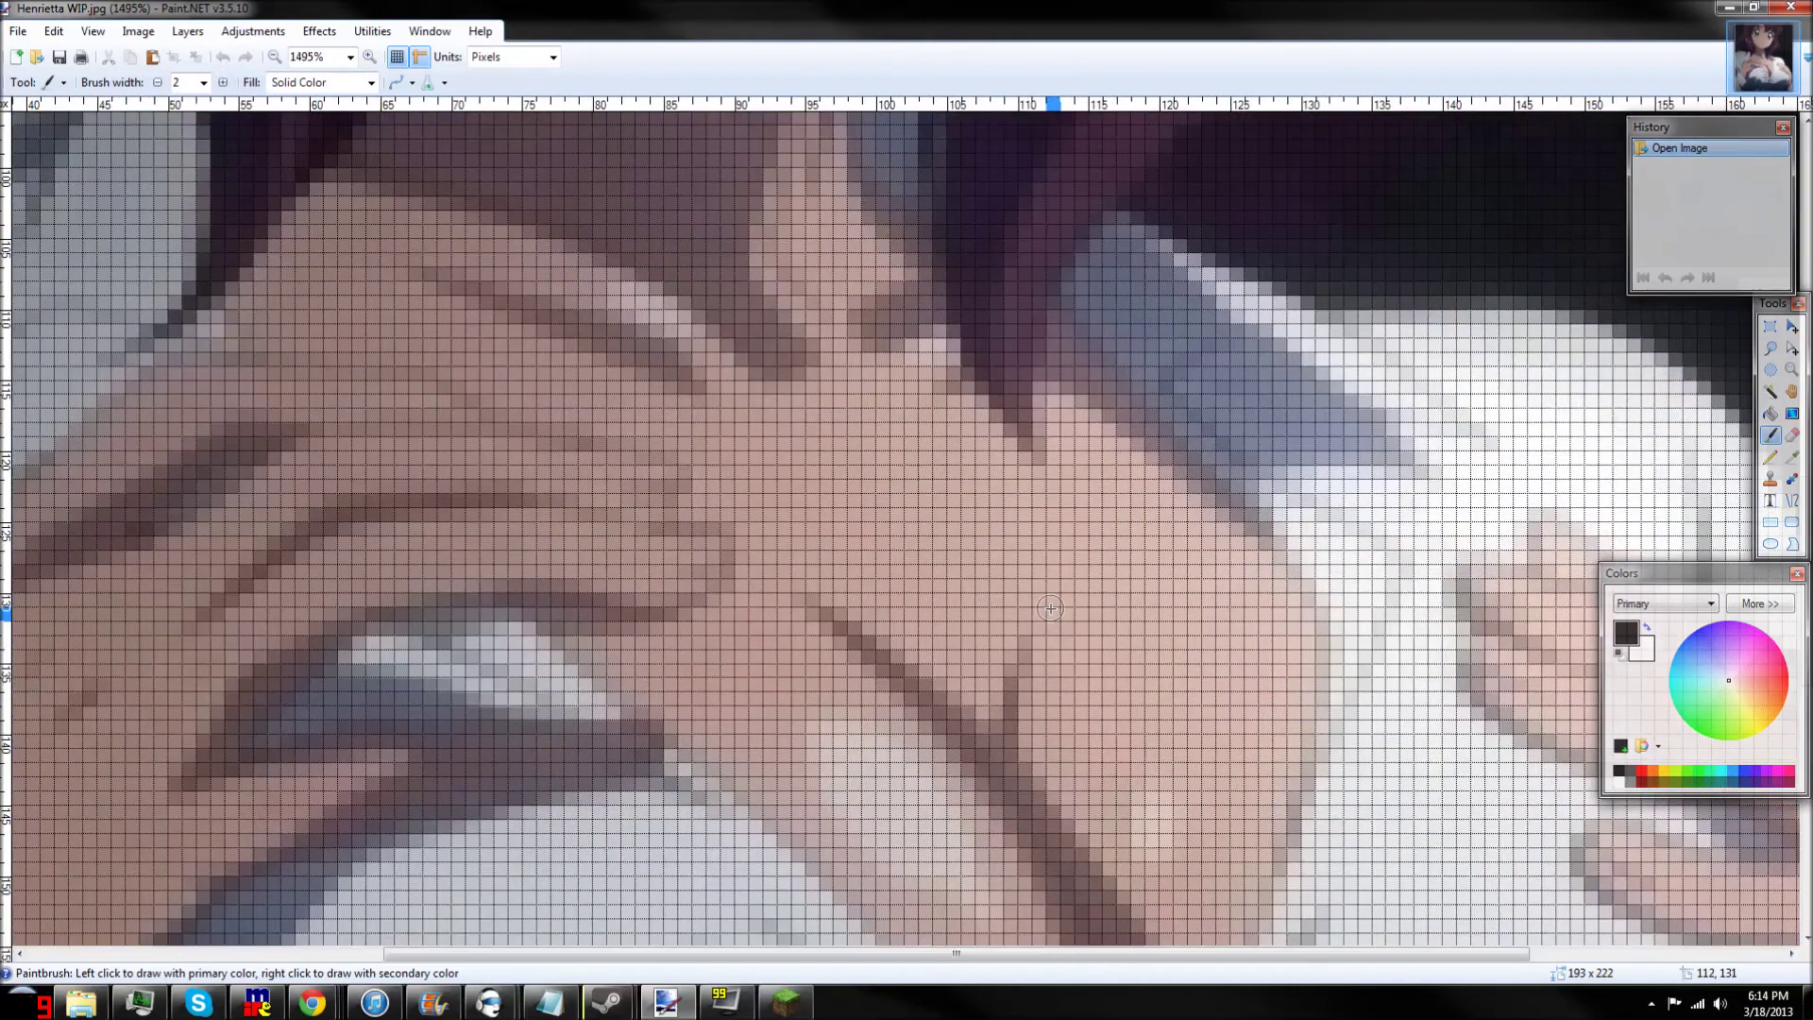
scroll(1043, 629, up, 3)
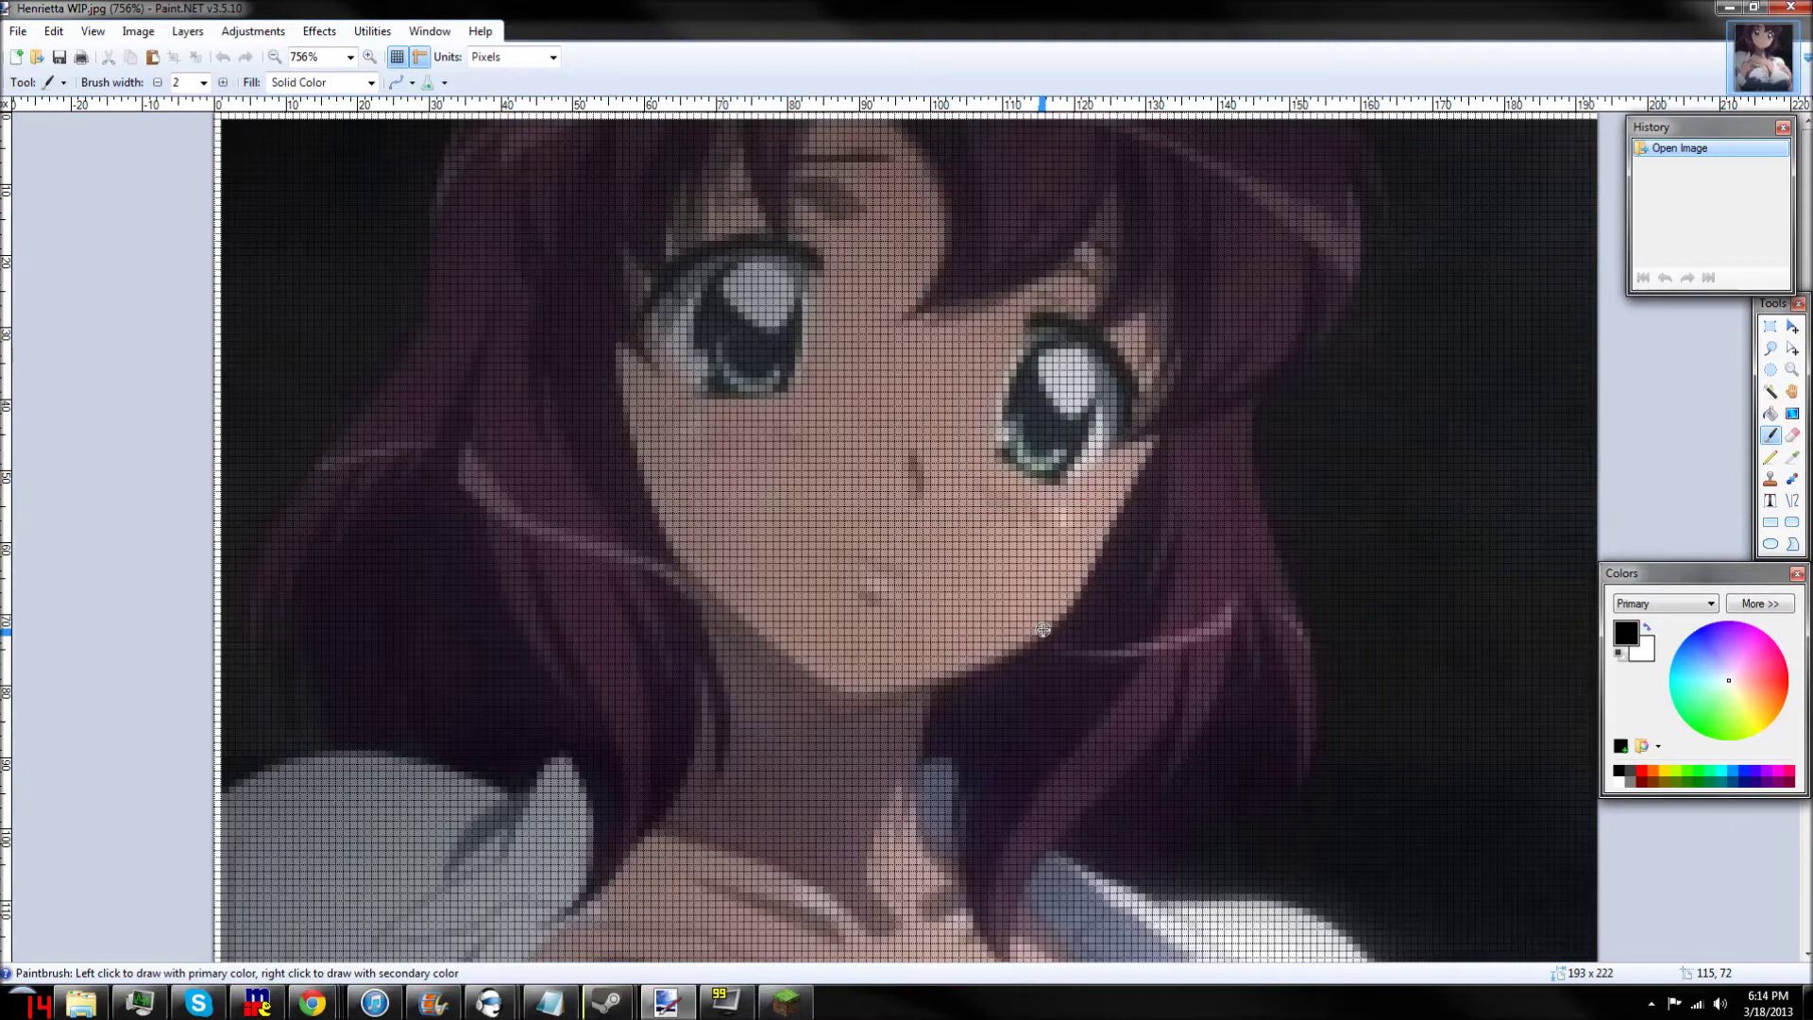
scroll(1077, 661, down, 5)
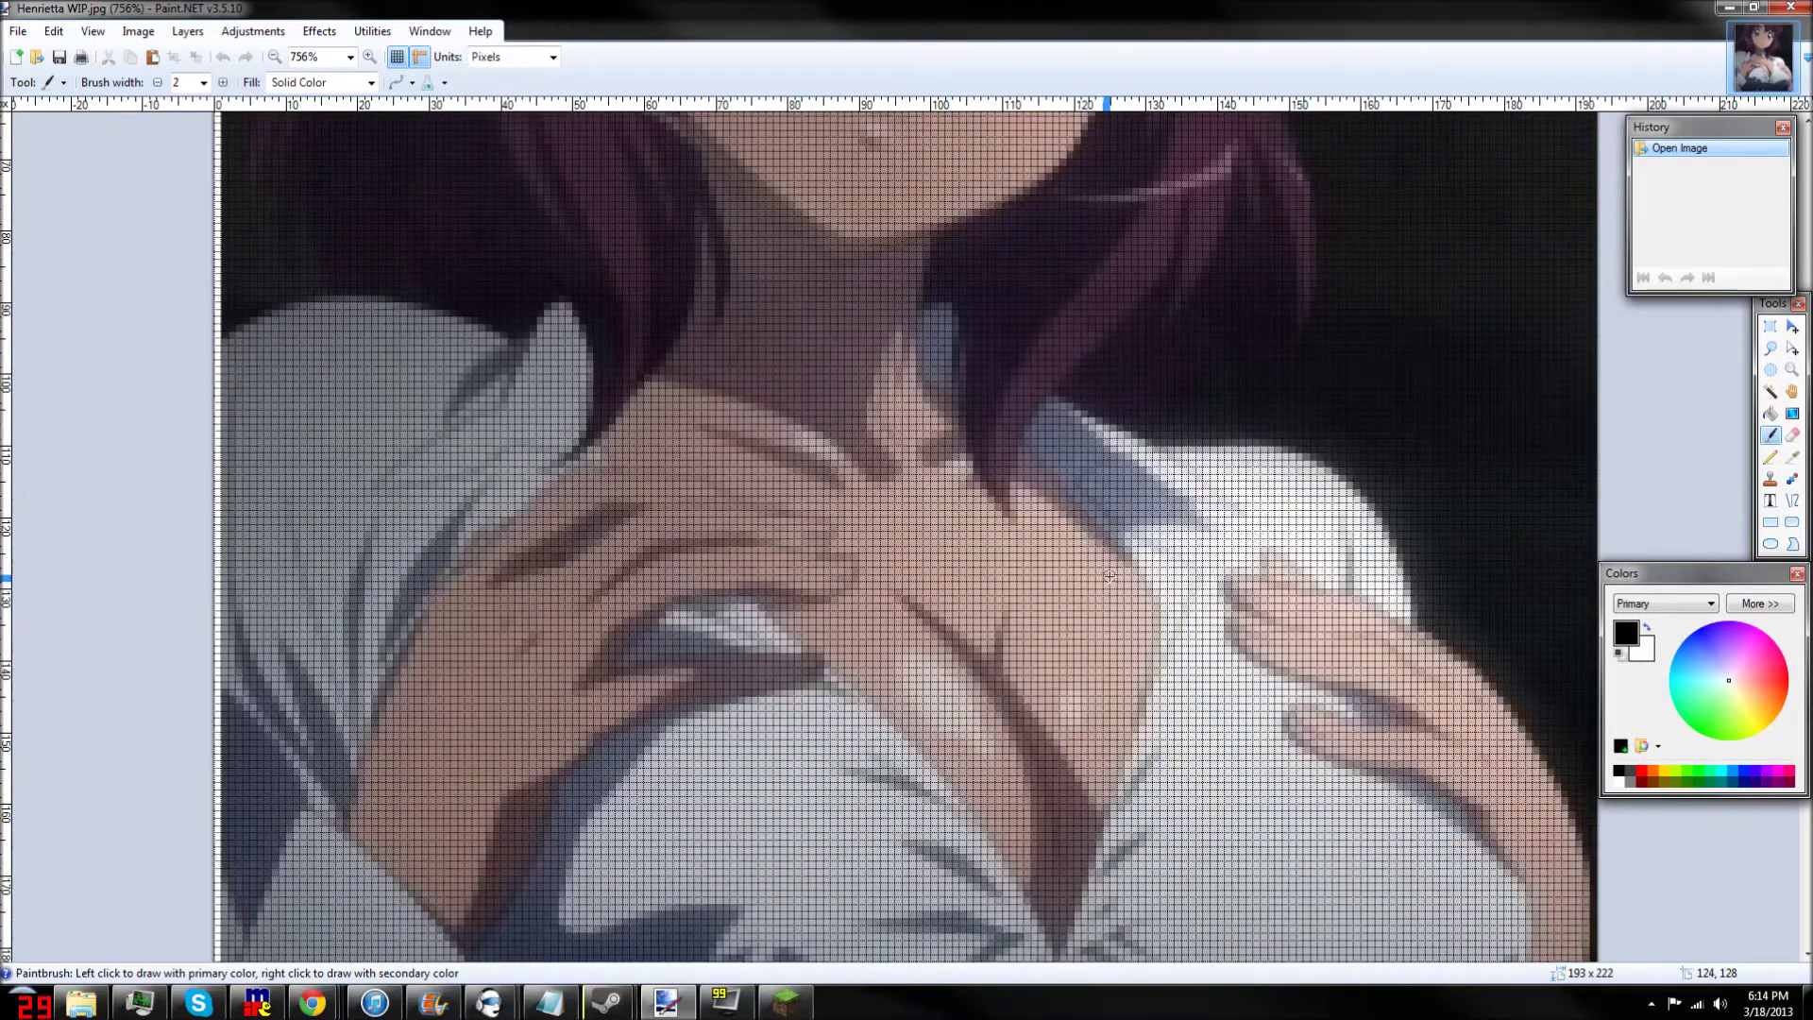
click(1771, 458)
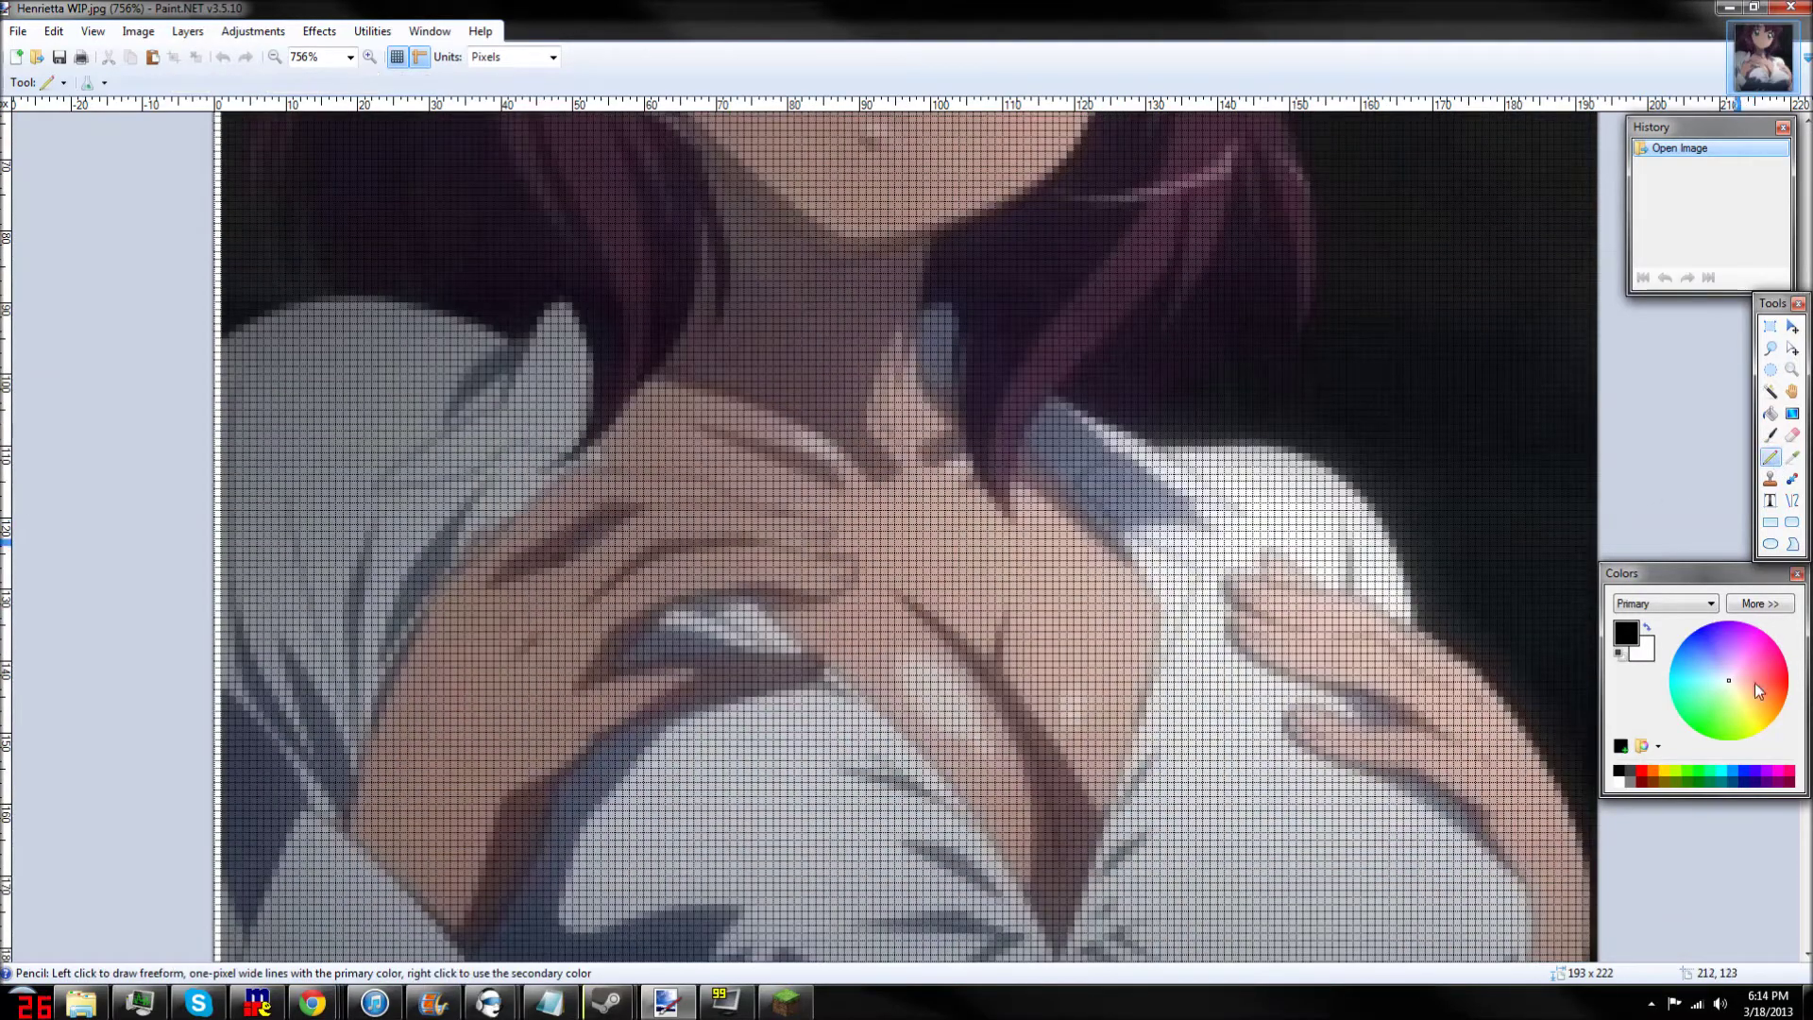
click(1699, 773)
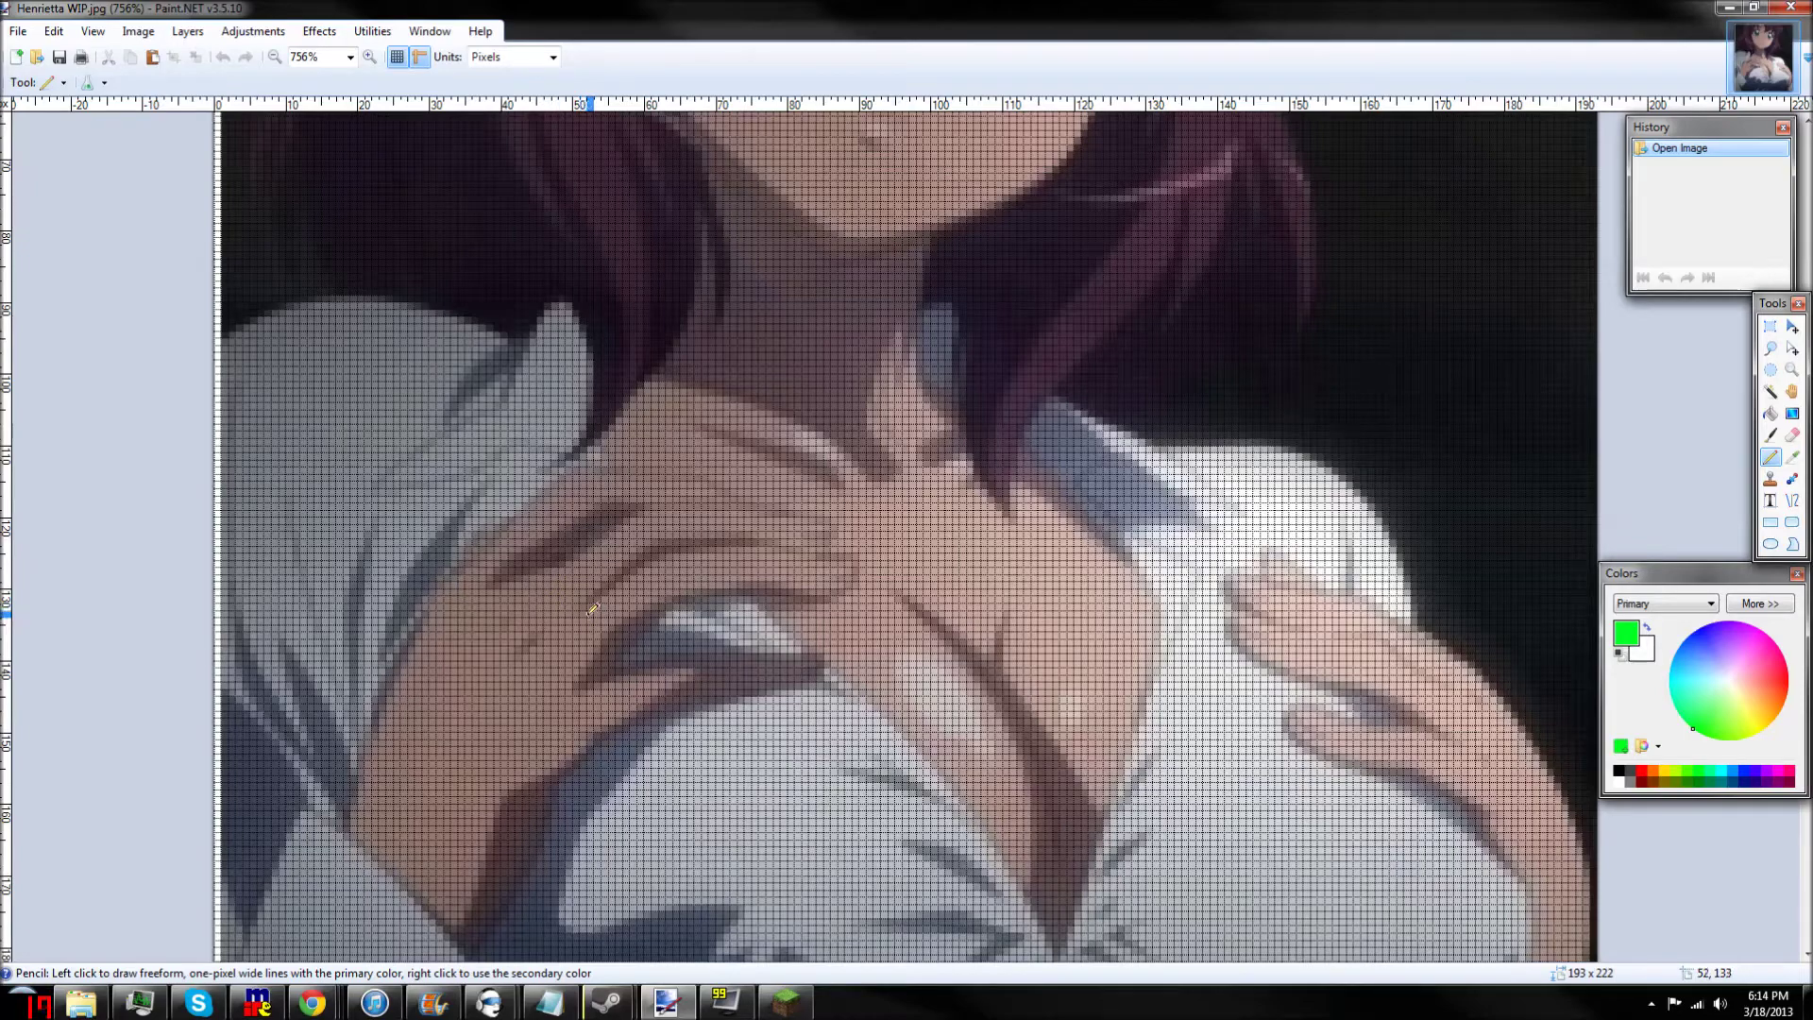
Trace the lower finger's edge in green, extending the outline up along the finger
scroll(593, 610, up, 3)
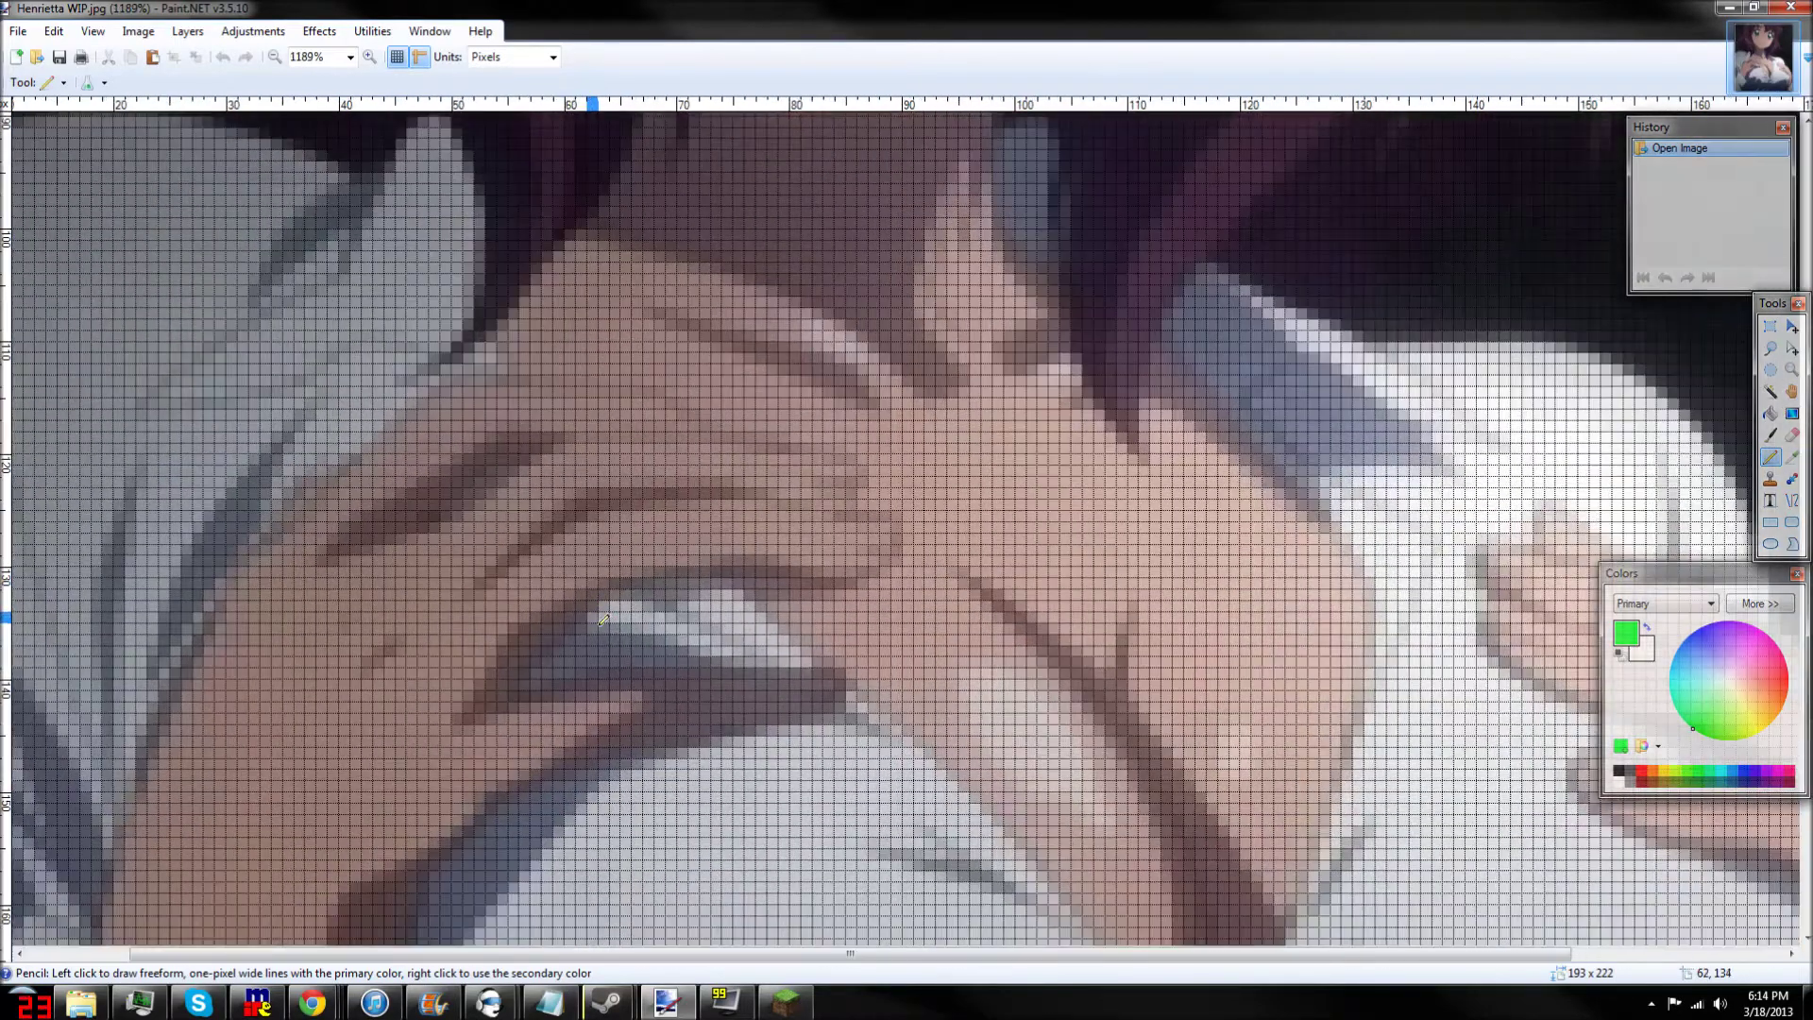
drag(916, 952, 803, 950)
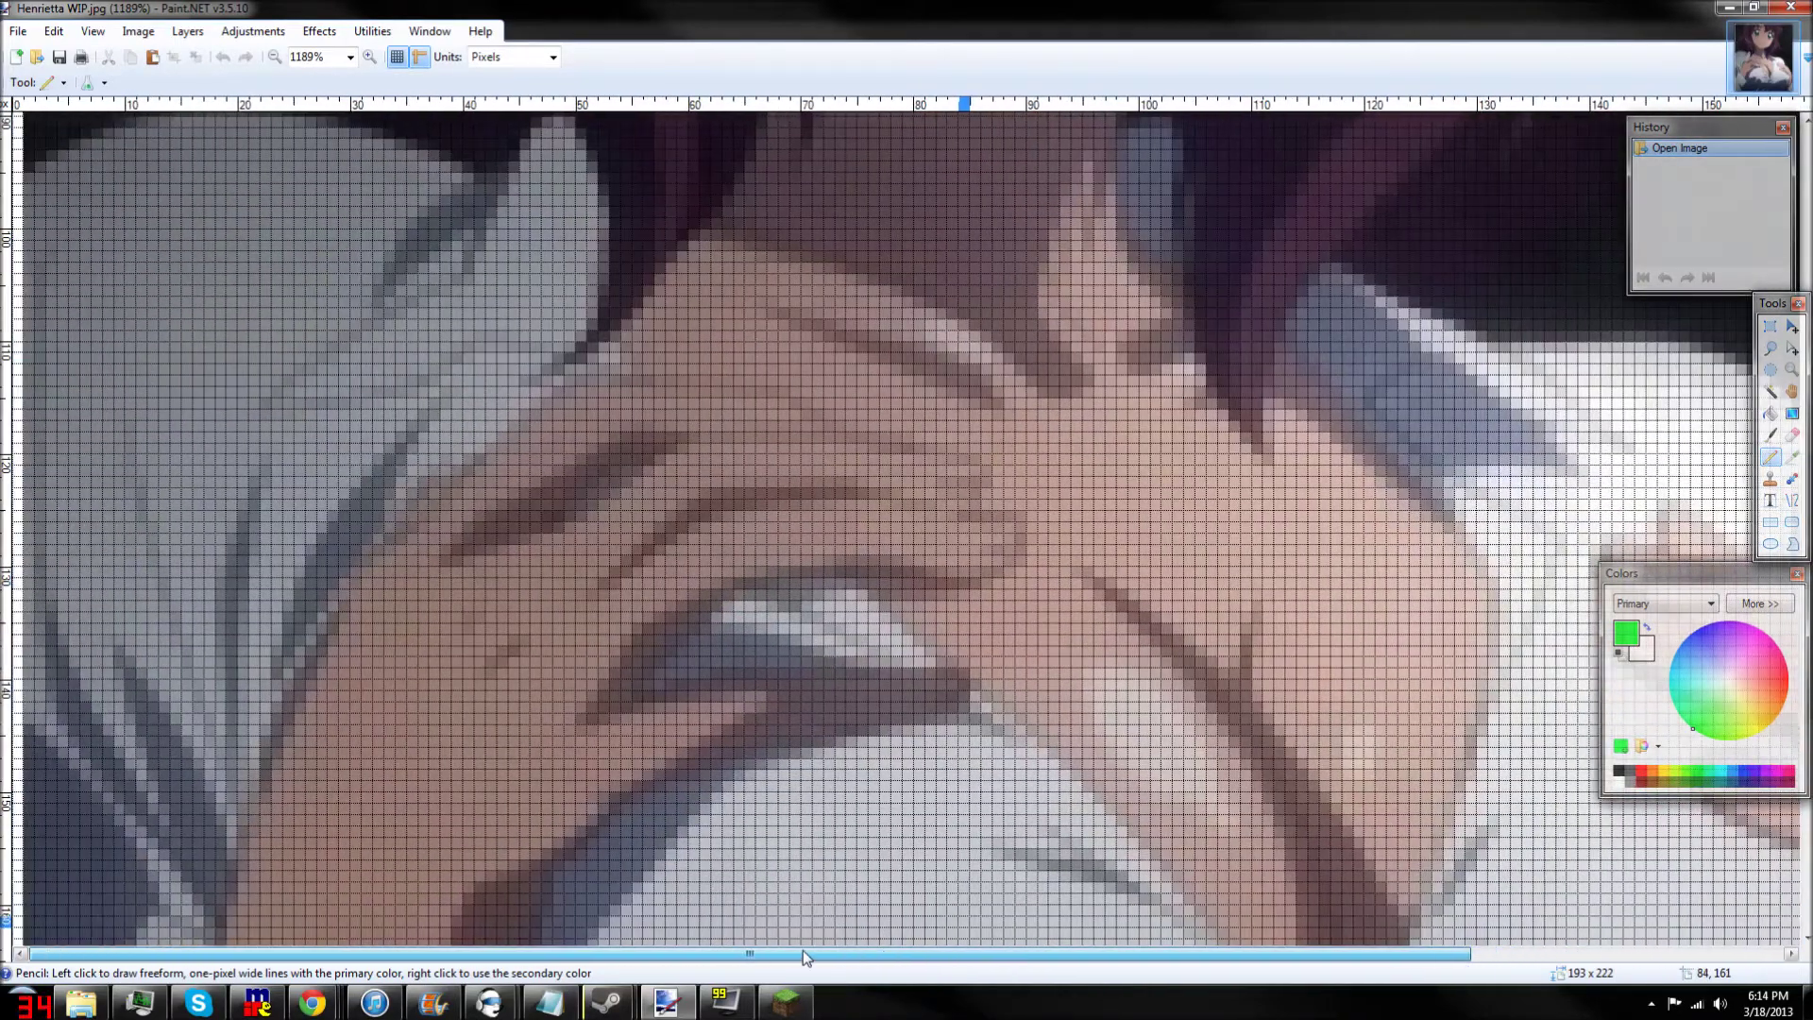
mouse_move(605, 582)
mouse_down()
mouse_move(708, 500)
mouse_move(765, 483)
mouse_move(743, 488)
mouse_move(898, 487)
mouse_move(916, 508)
mouse_move(1025, 525)
mouse_move(1022, 557)
mouse_move(971, 585)
mouse_move(738, 577)
mouse_move(669, 616)
mouse_move(578, 708)
mouse_up()
click(639, 559)
click(650, 548)
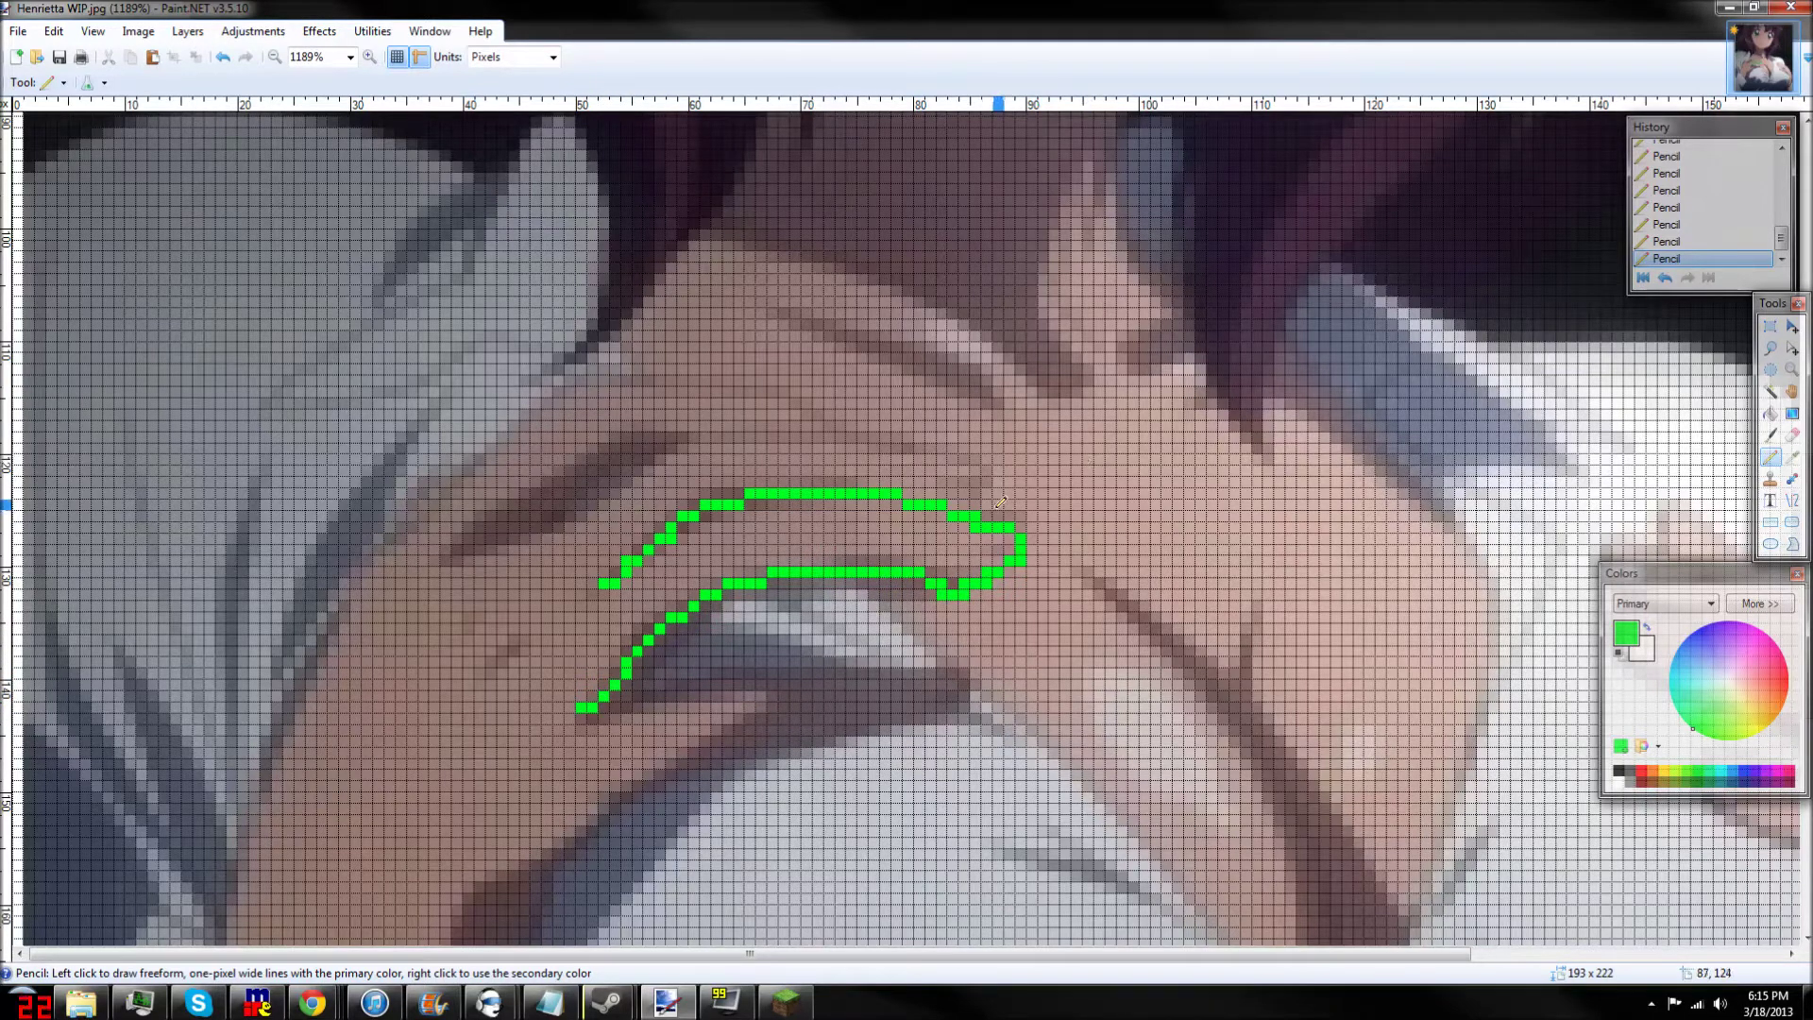
Outline the next finger and the topmost finger in green, undoing one misplaced stroke
mouse_move(976, 500)
mouse_down()
mouse_move(980, 482)
mouse_move(943, 481)
mouse_move(989, 465)
mouse_move(928, 444)
mouse_move(717, 437)
mouse_up()
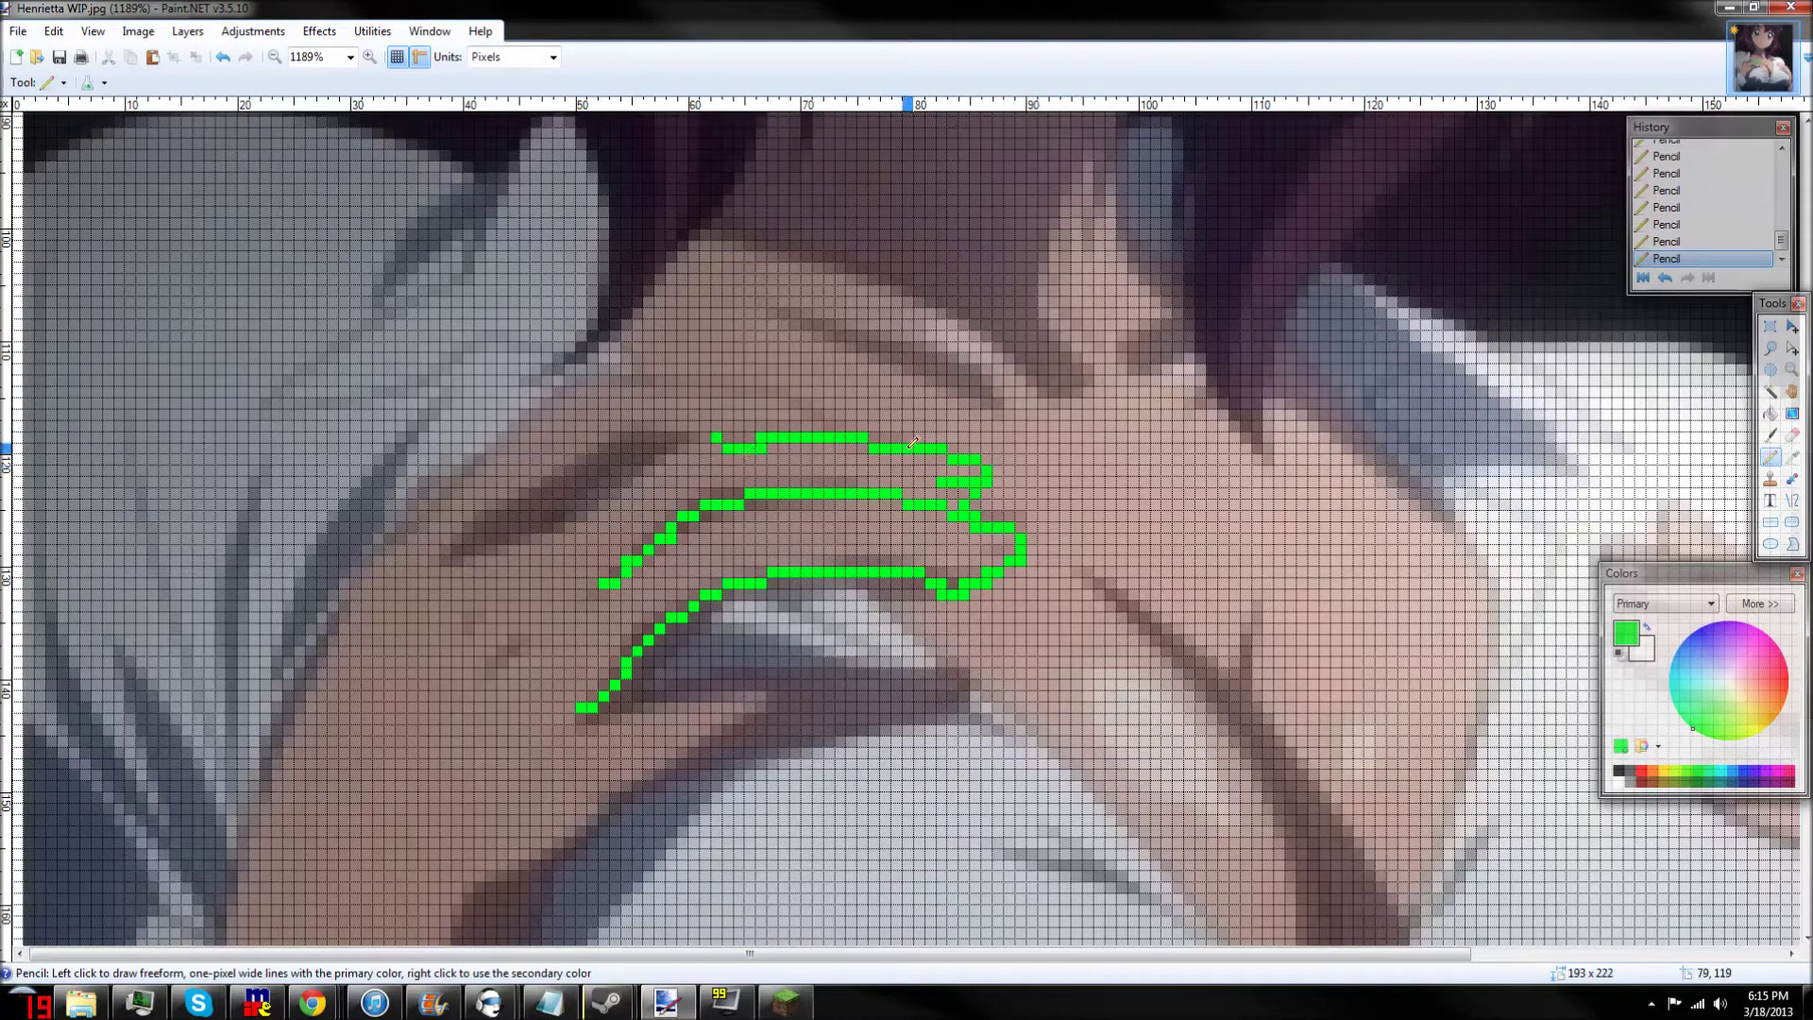
key(ctrl+z)
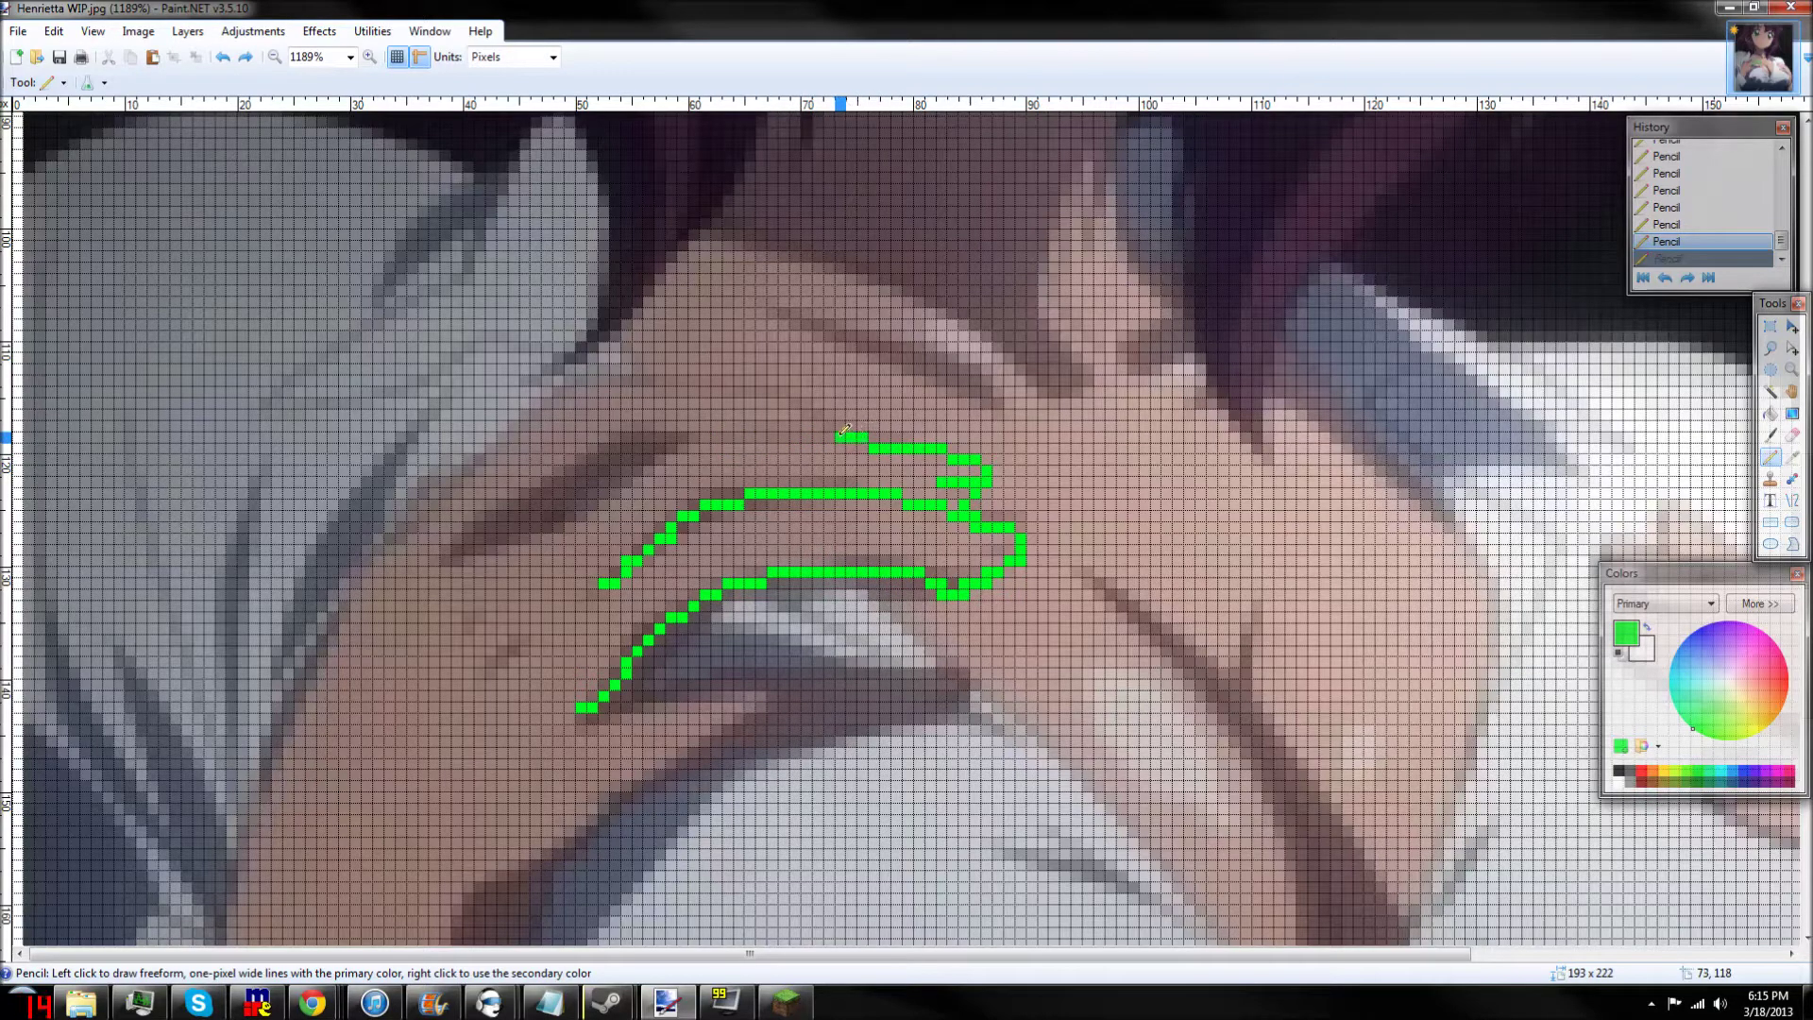
drag(761, 435, 714, 437)
click(829, 426)
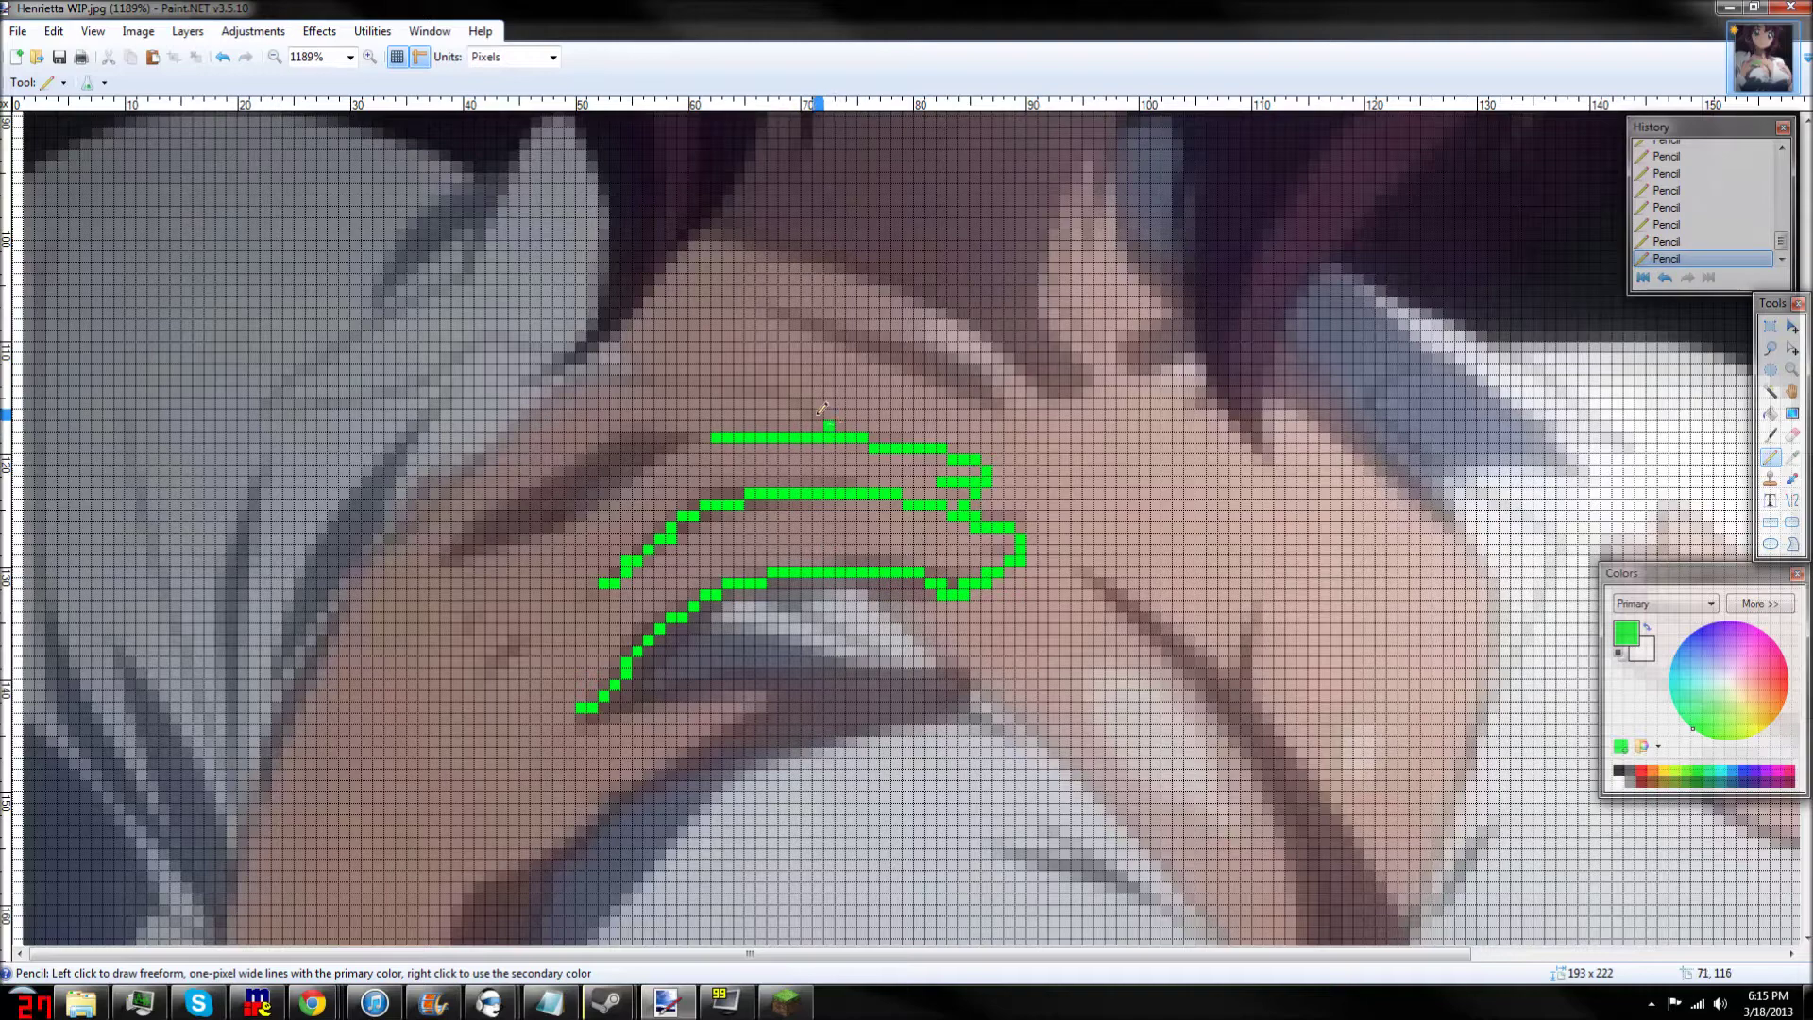
mouse_move(814, 410)
mouse_down()
mouse_move(784, 391)
mouse_move(694, 391)
mouse_up()
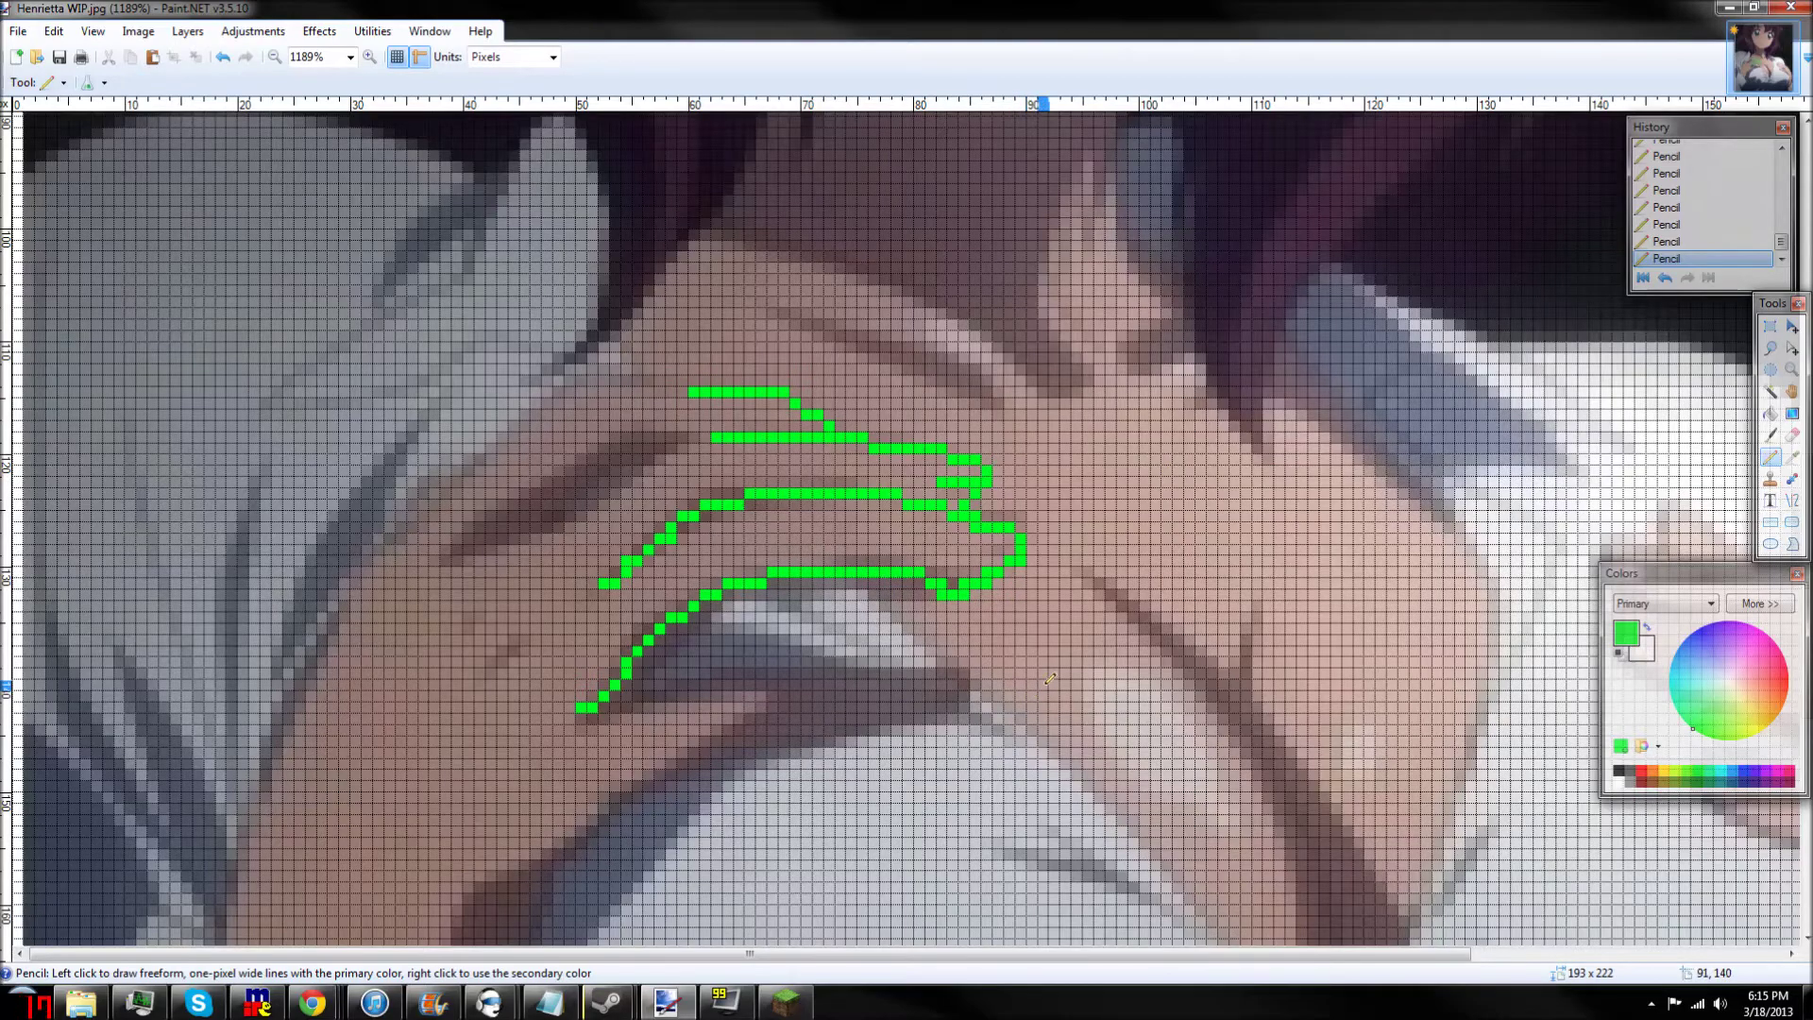
Hide the pixel grid and view the whole image at actual size
scroll(1039, 690, down, 1)
scroll(846, 727, down, 3)
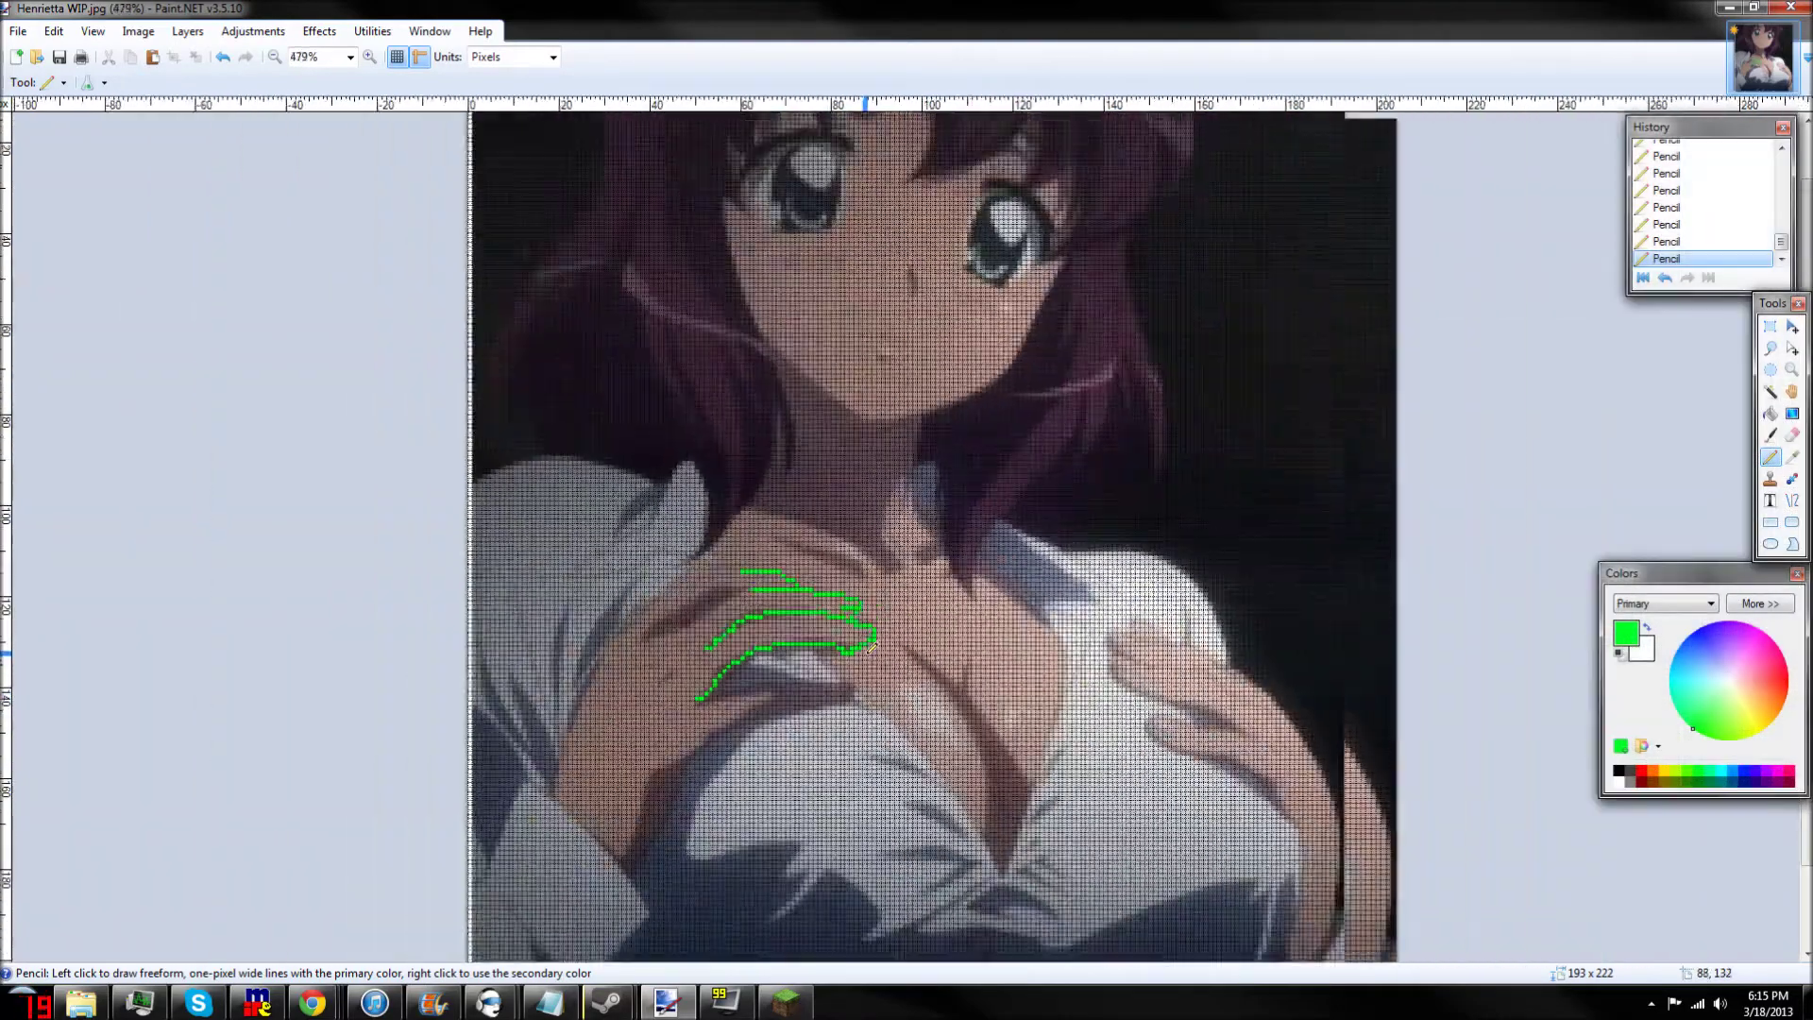
scroll(886, 642, up, 1)
scroll(885, 642, up, 1)
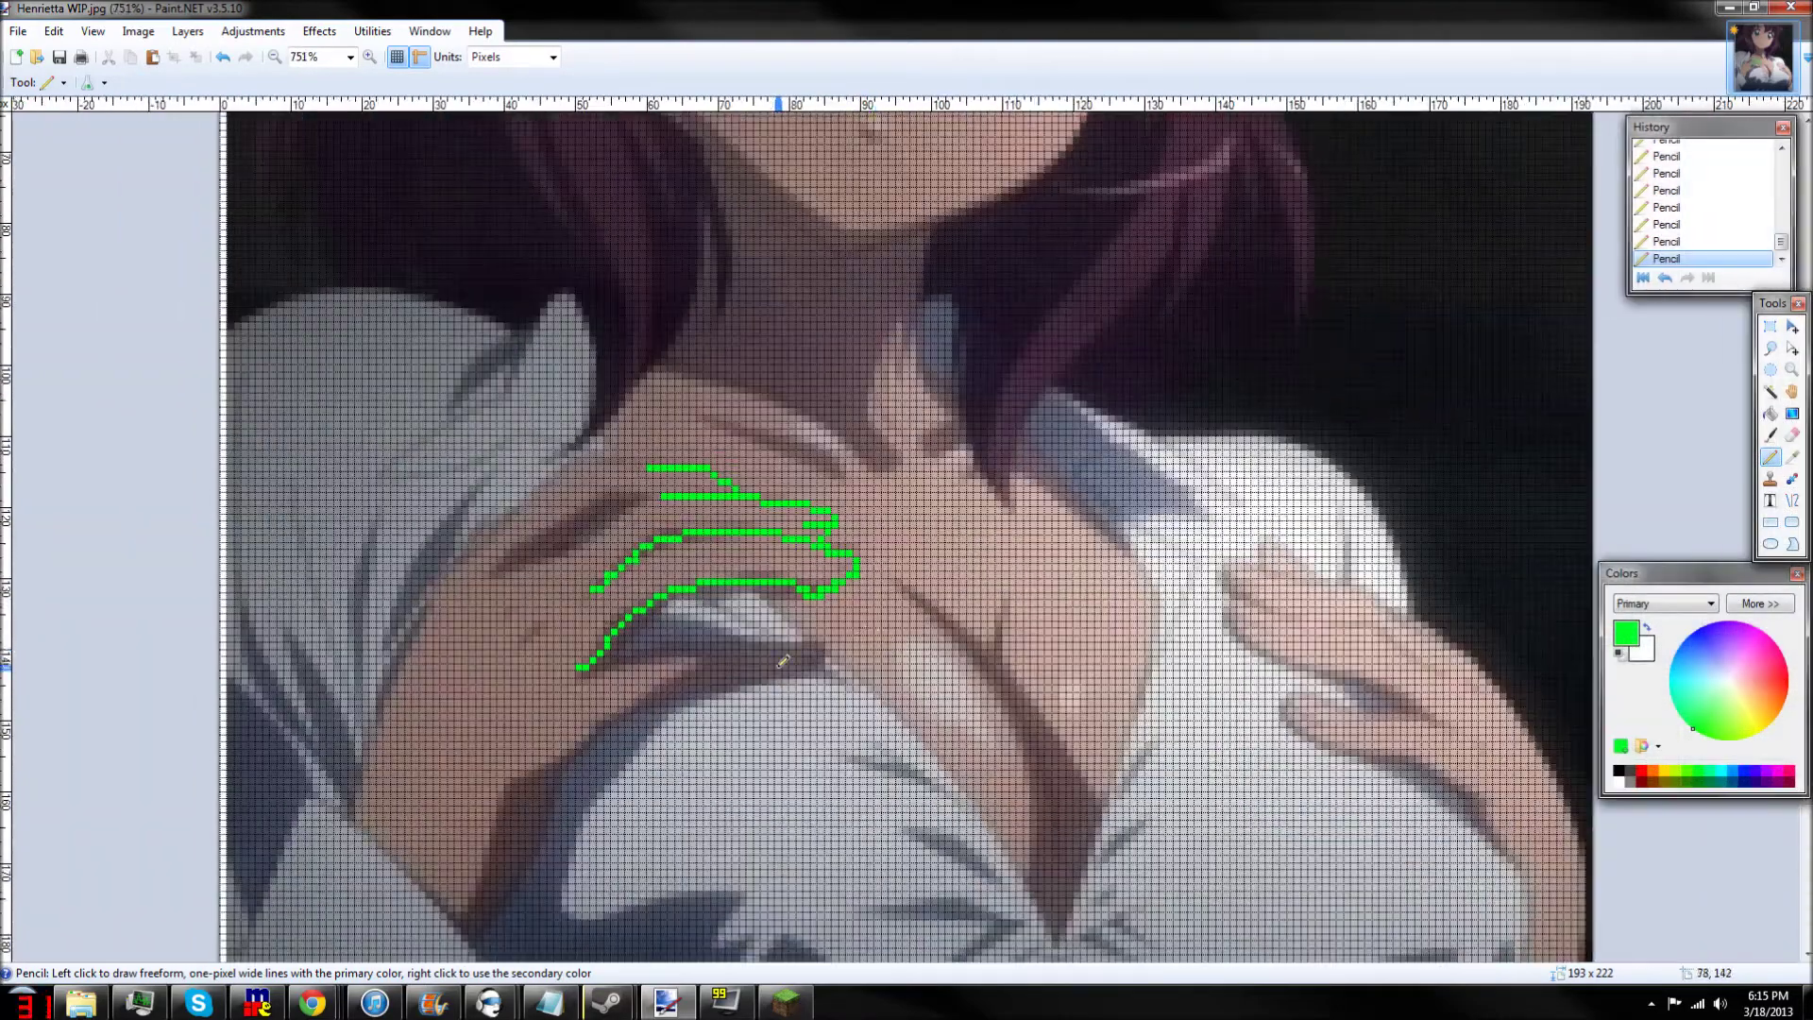
scroll(780, 661, up, 1)
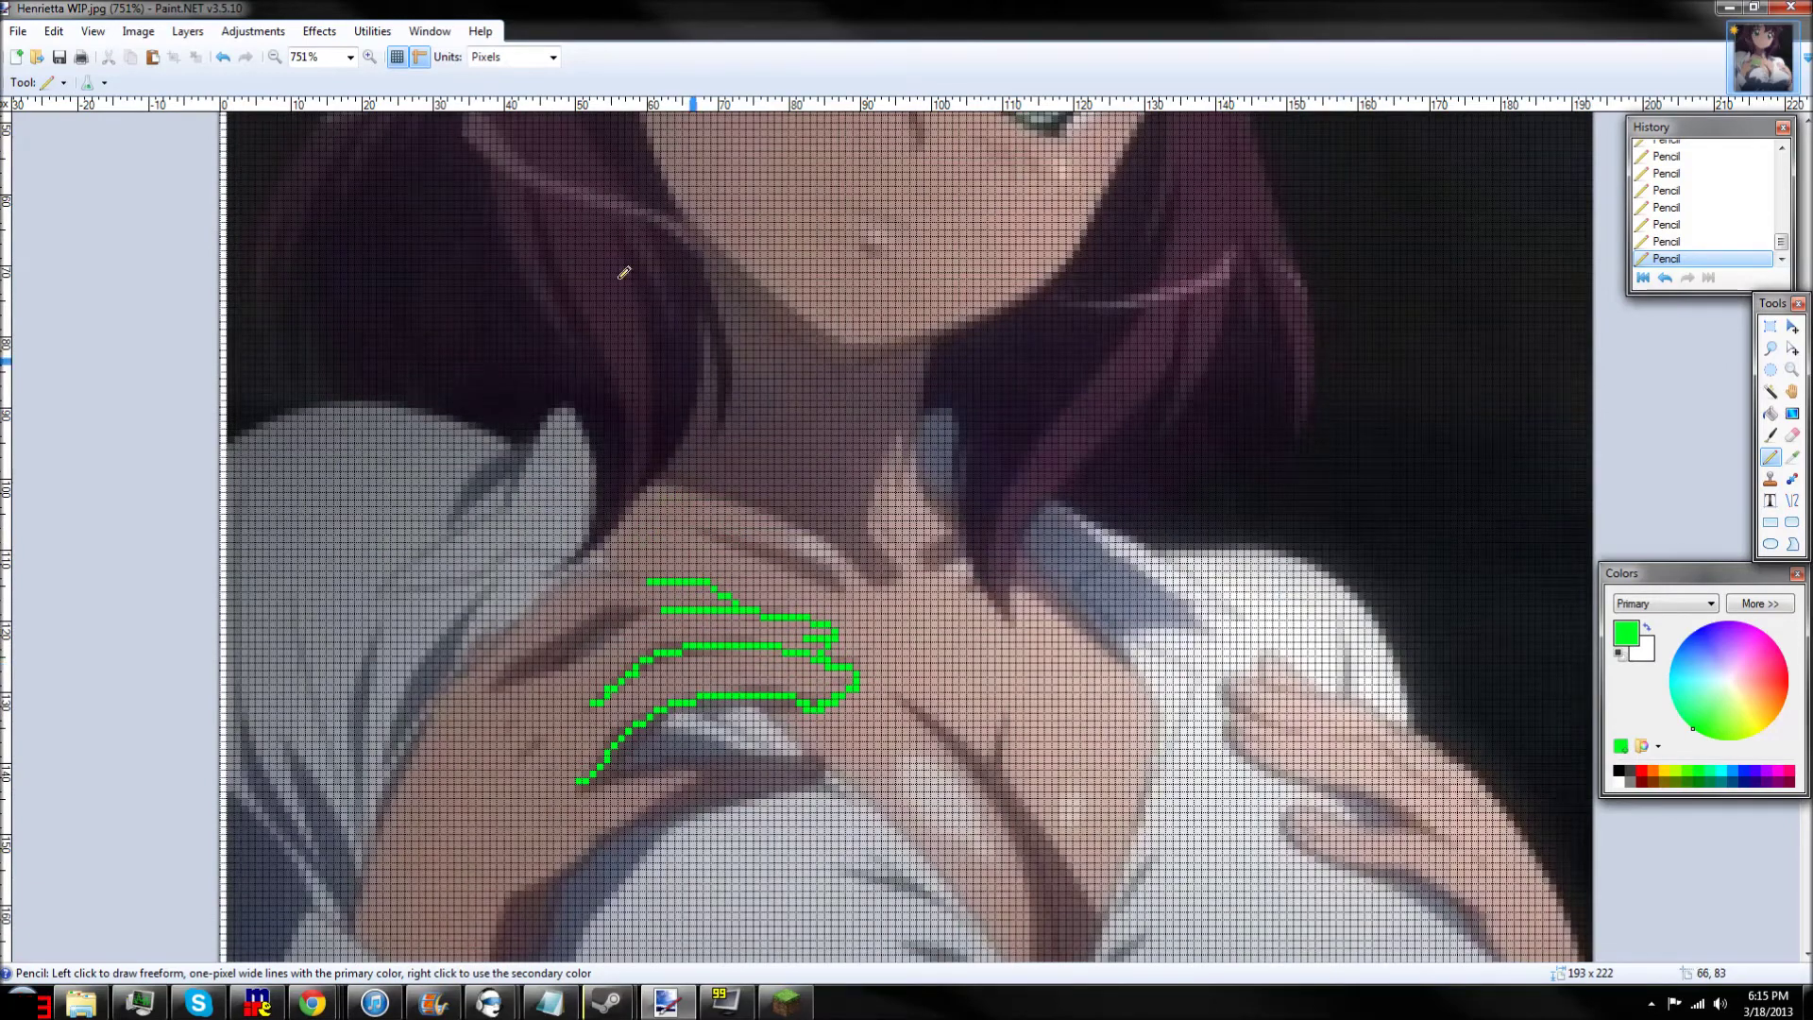
click(397, 57)
scroll(876, 619, down, 4)
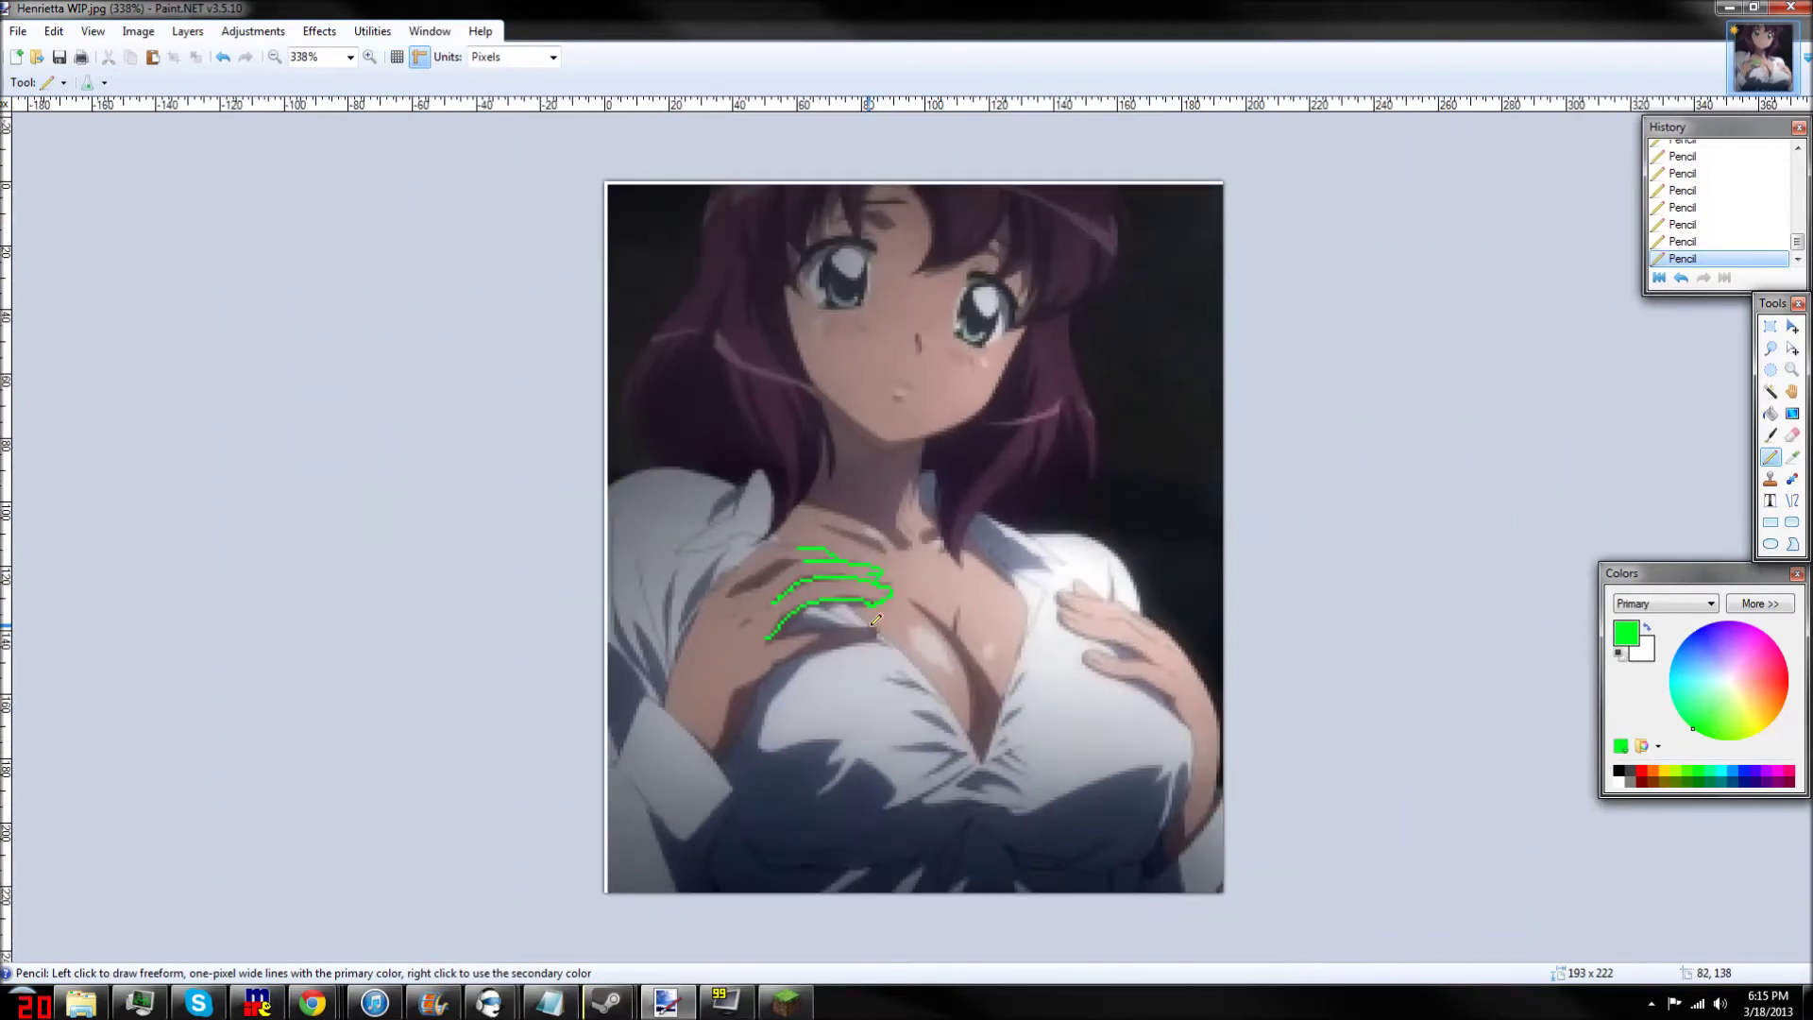
click(275, 57)
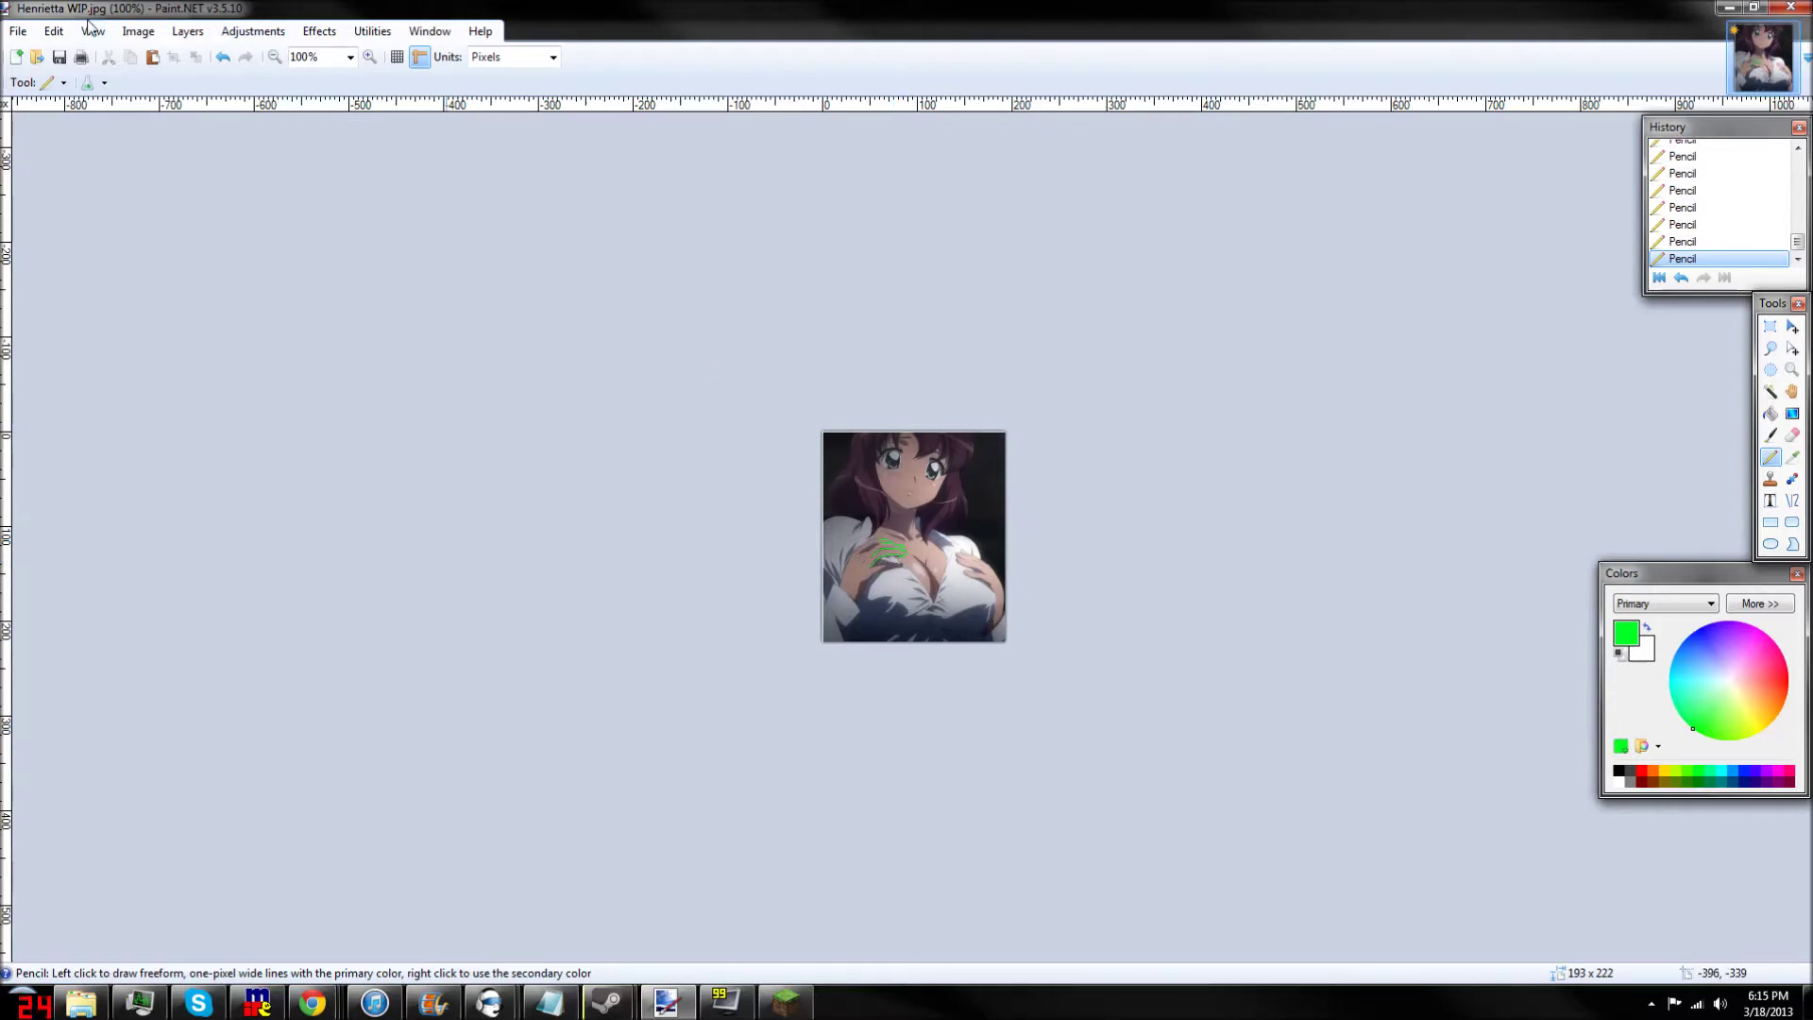
Save the image as a JPEG named Henrietta WIP through Save As
click(15, 32)
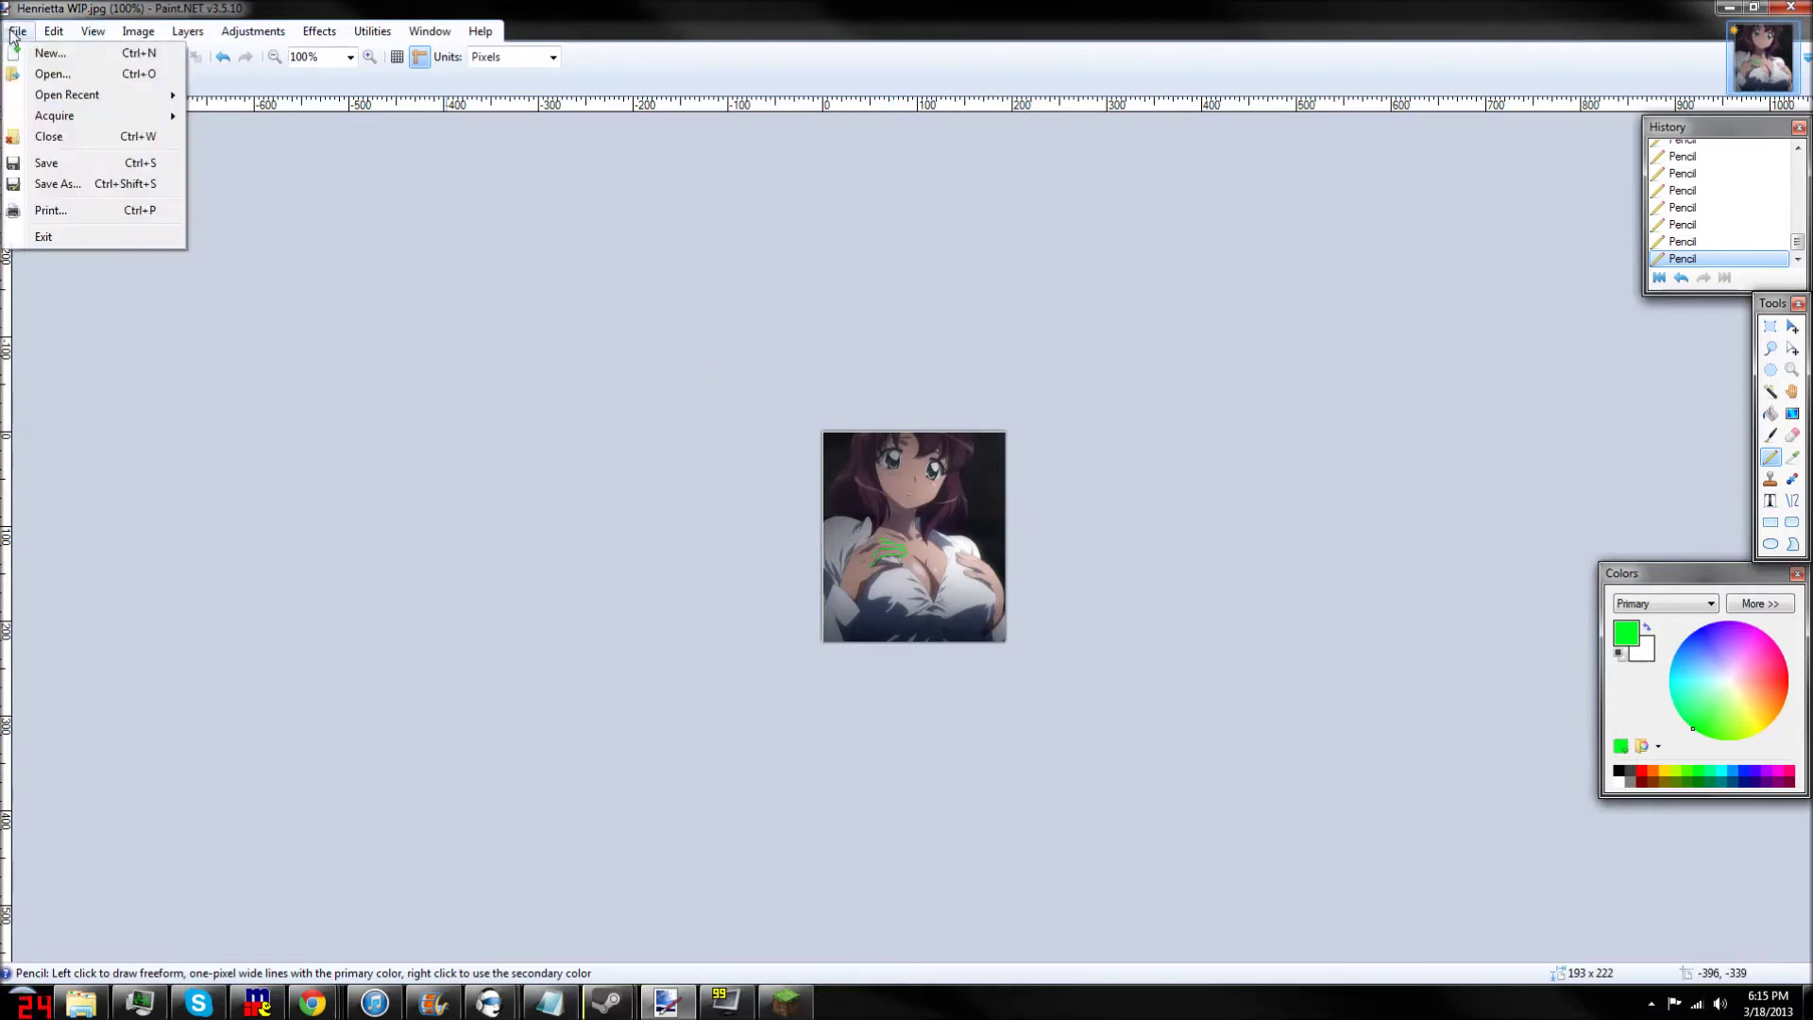
click(90, 184)
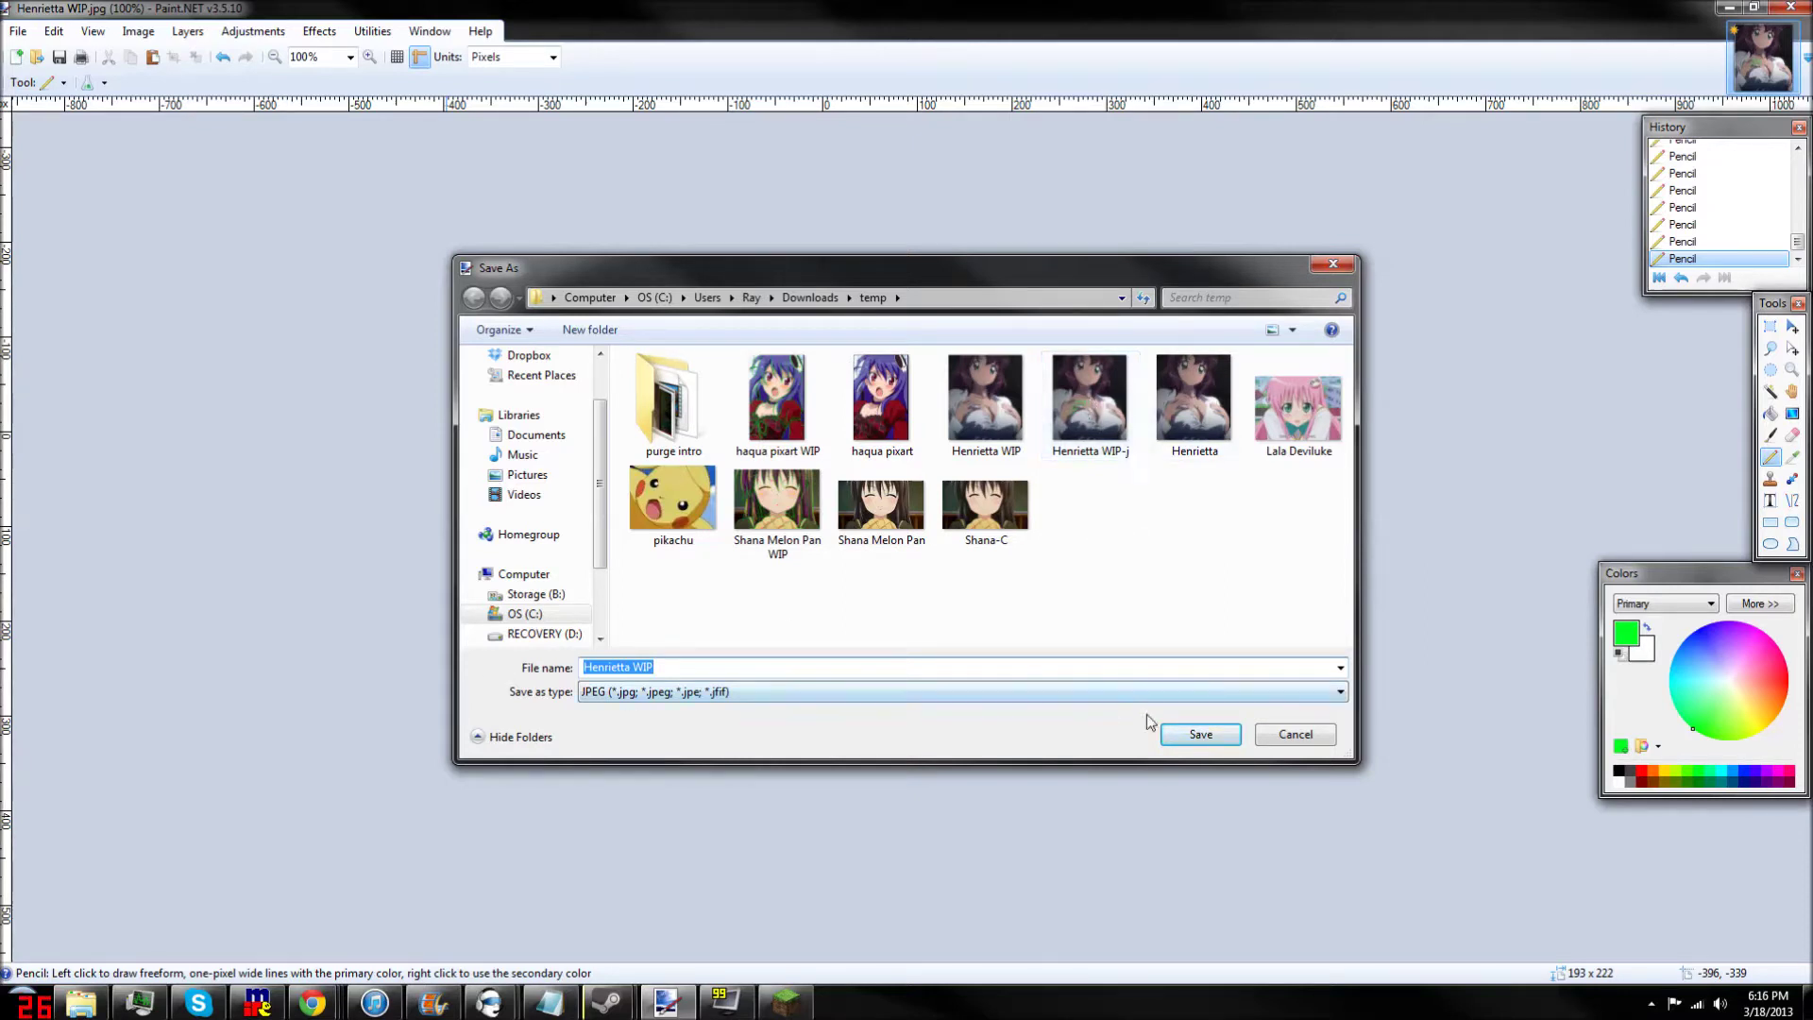
click(1293, 735)
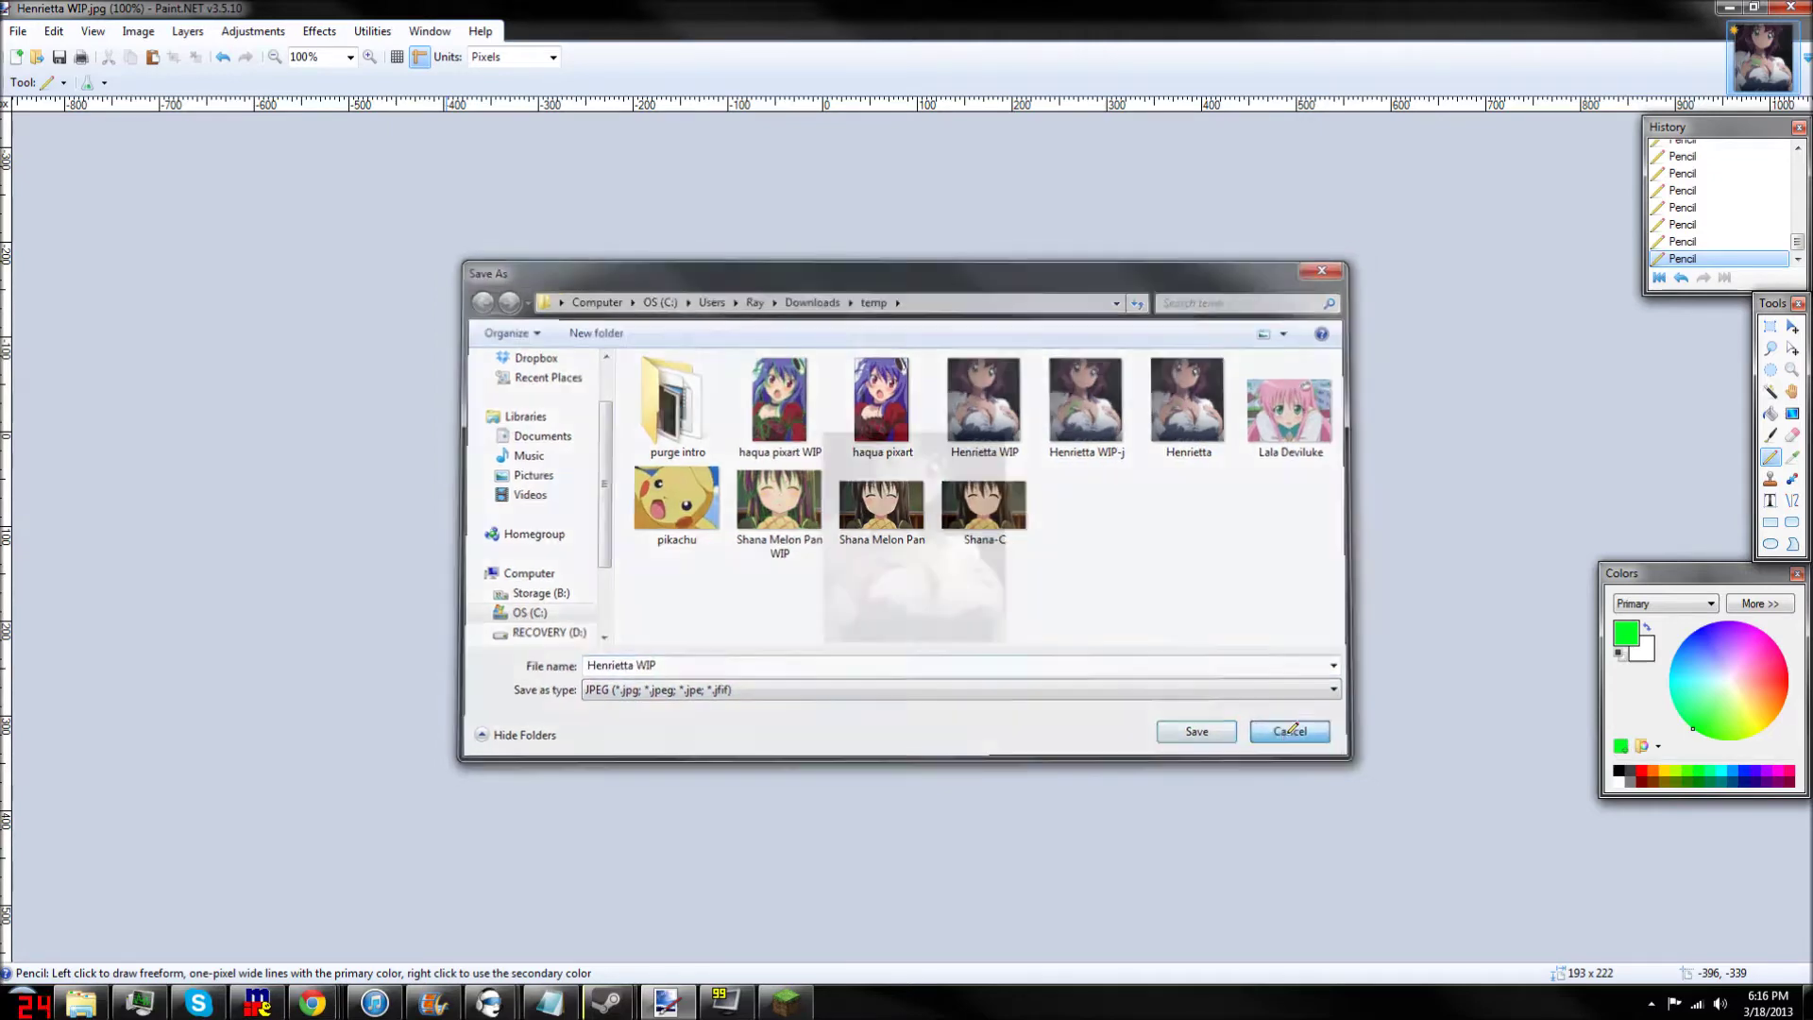
Reopen Henrietta WIP-j.jpg from the recent files list and turn on the pixel grid
click(20, 30)
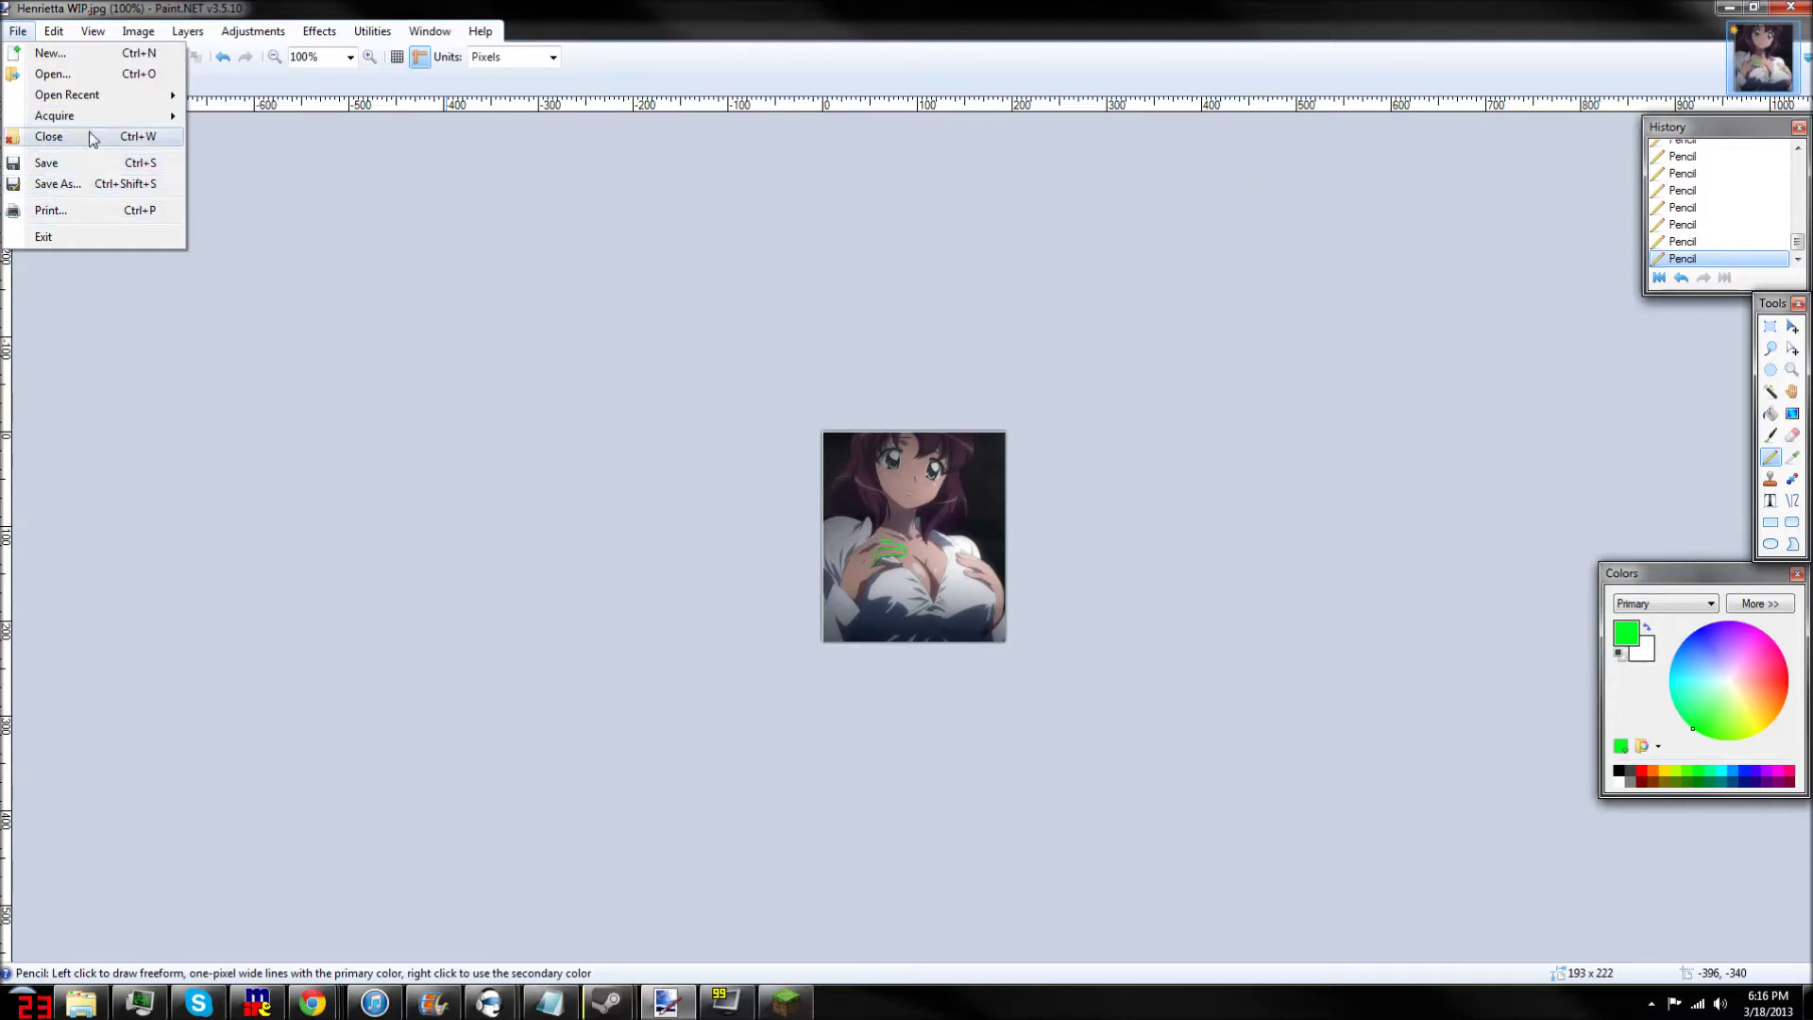
mouse_move(133, 96)
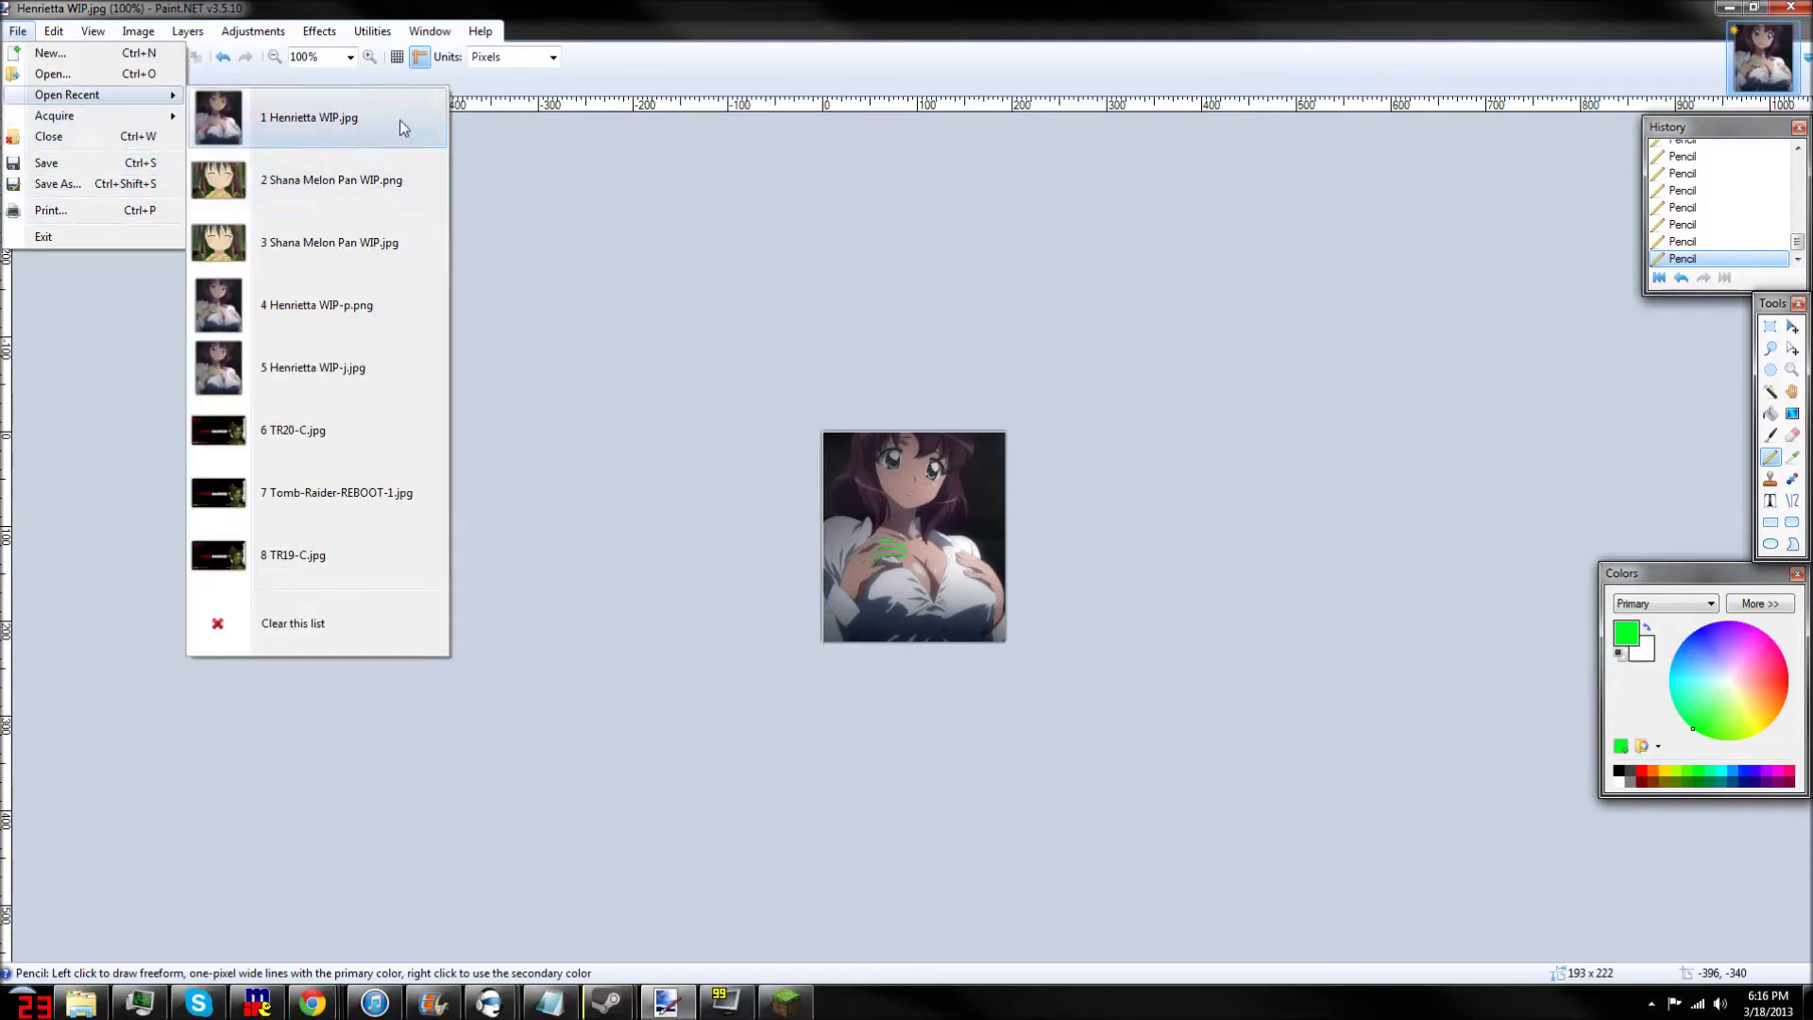
click(363, 370)
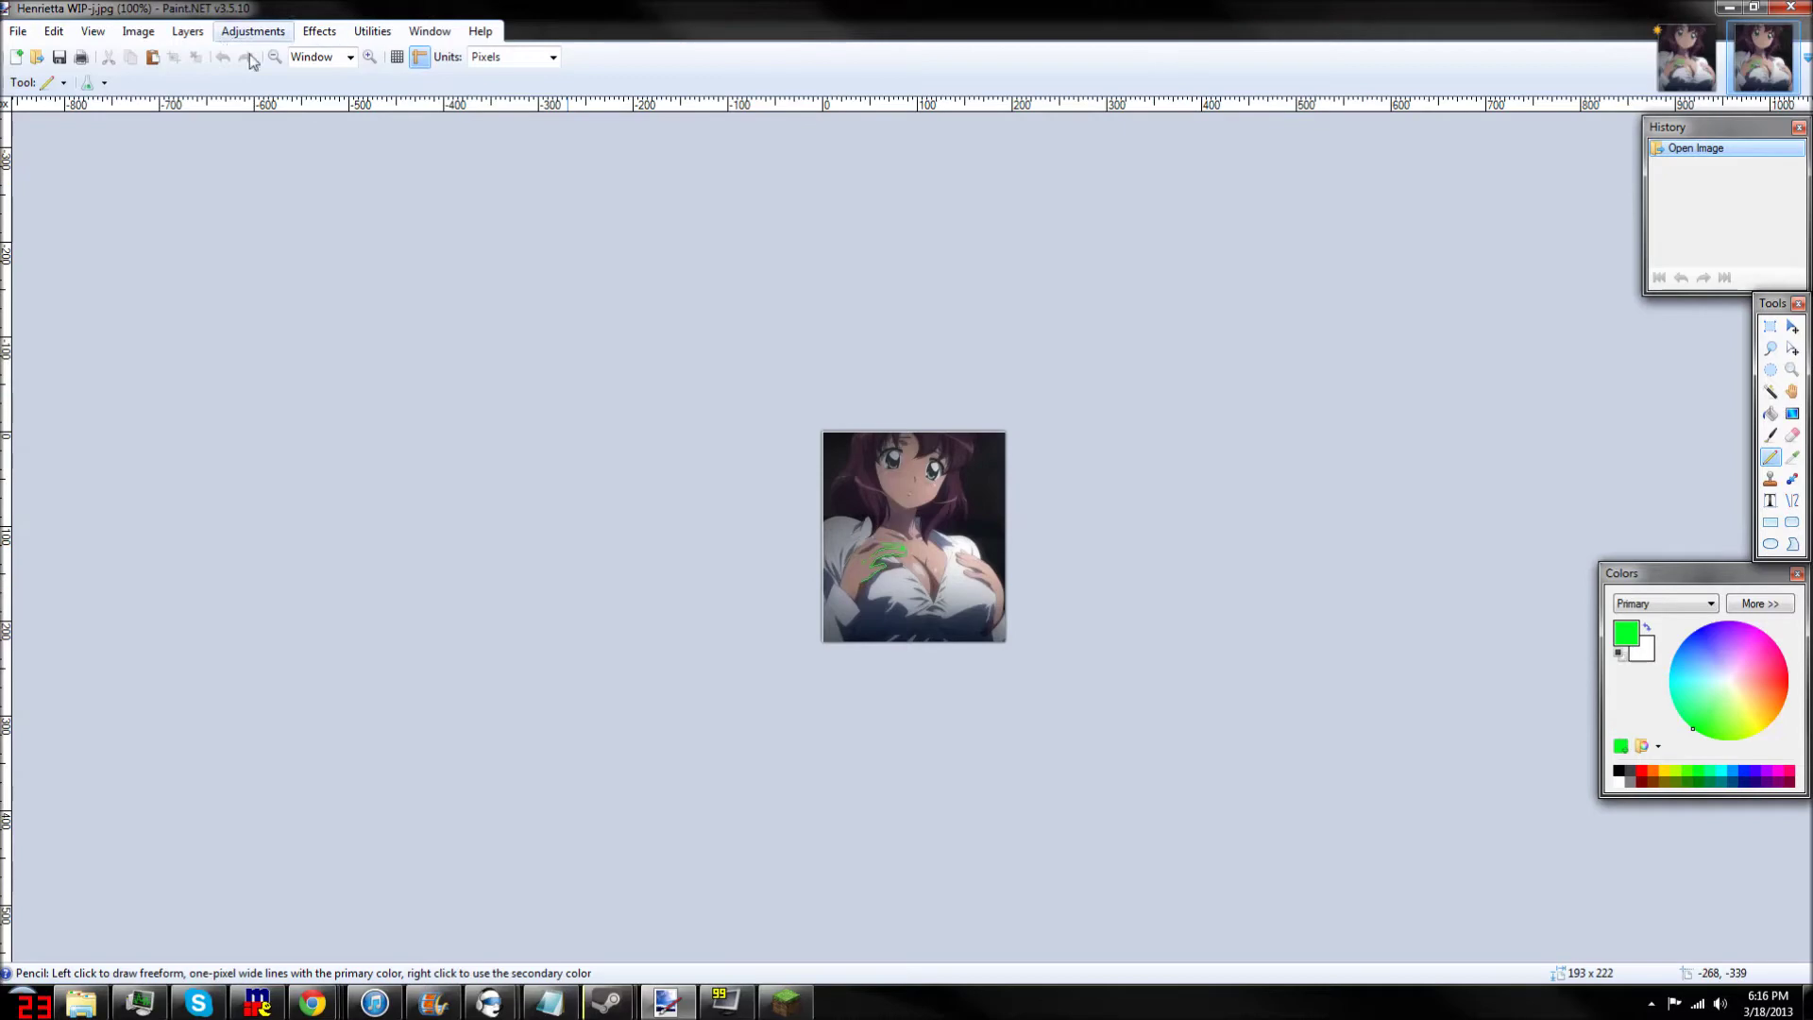
click(396, 57)
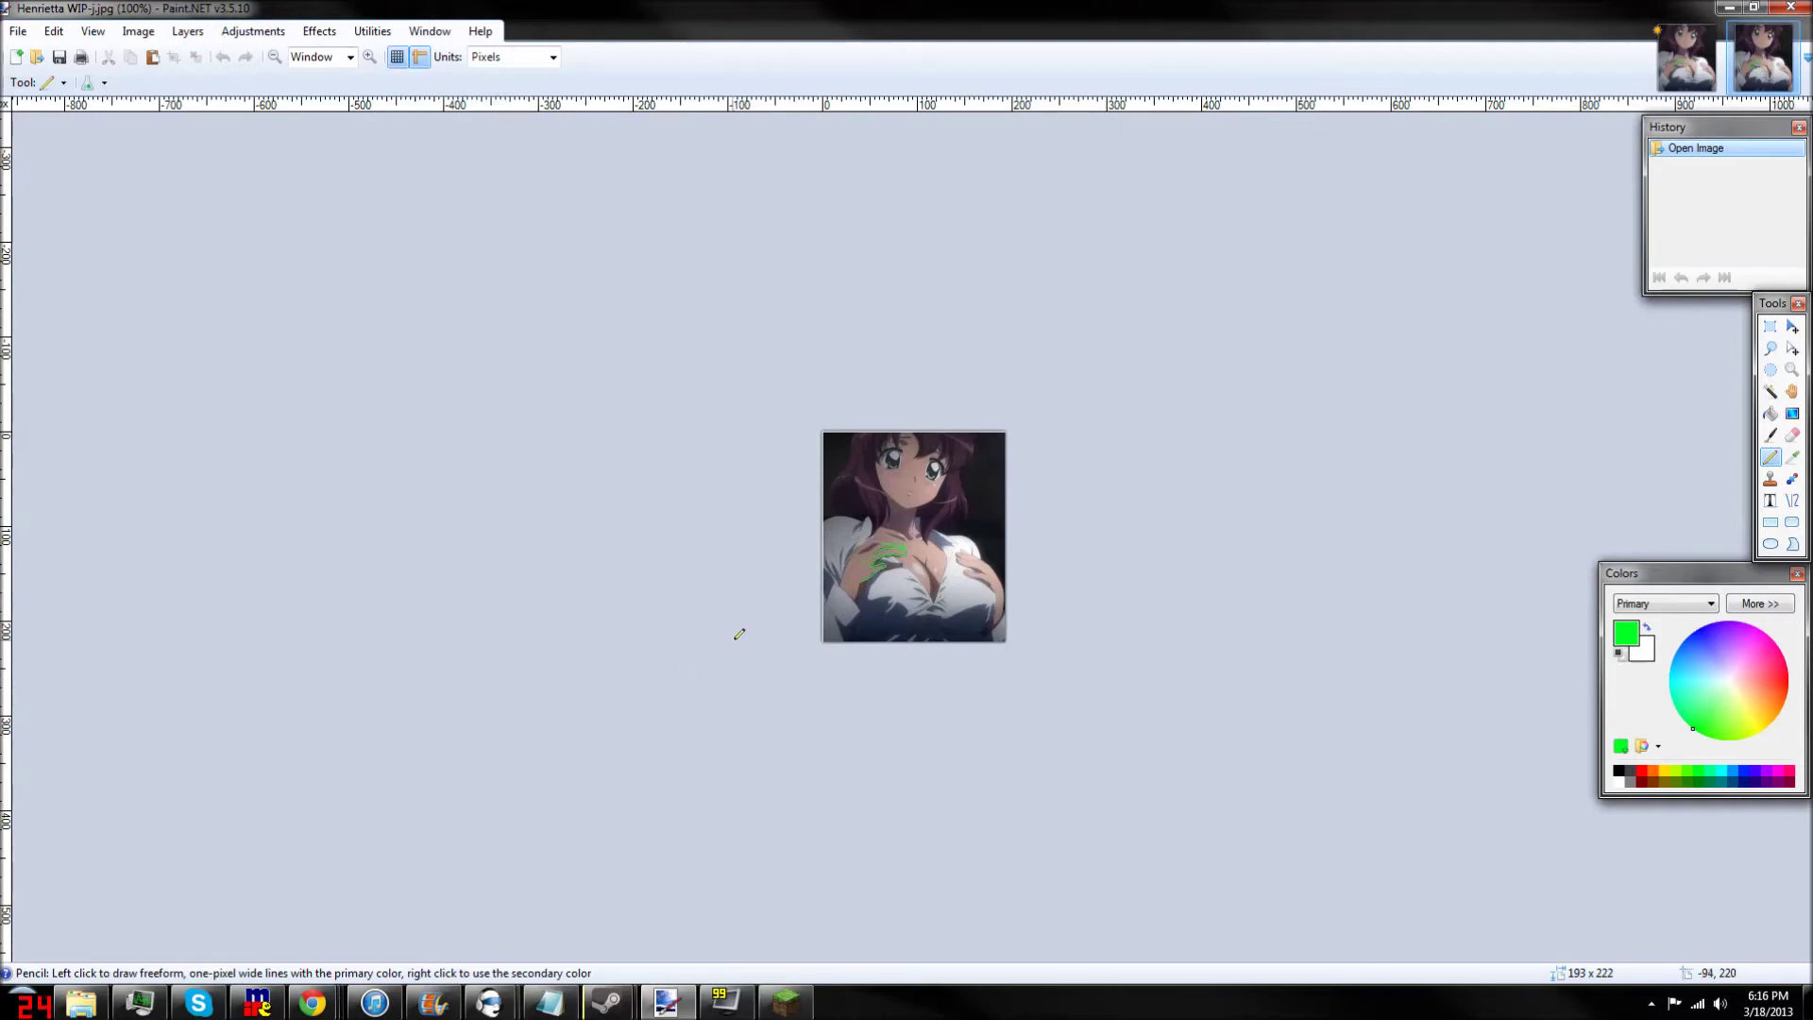
Redraw the top finger stroke and the lower finger outline in bright green, filling missing pixels
scroll(740, 634, up, 10)
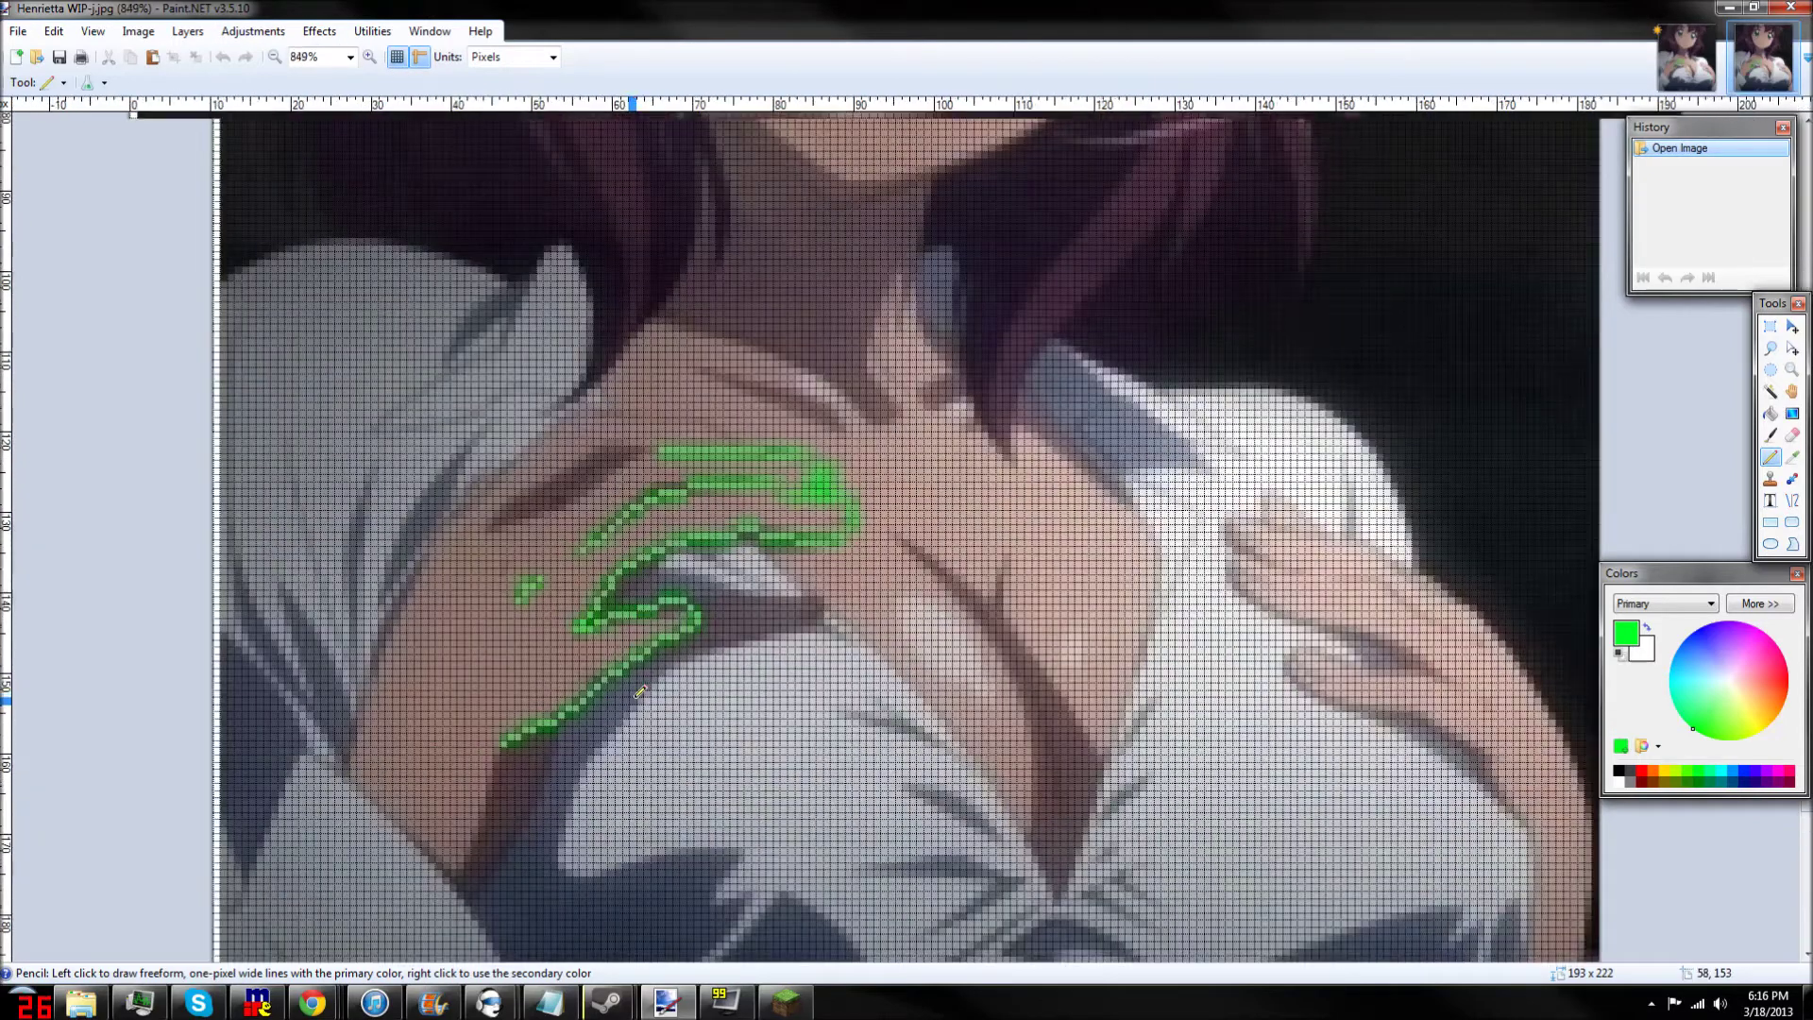
scroll(640, 693, up, 3)
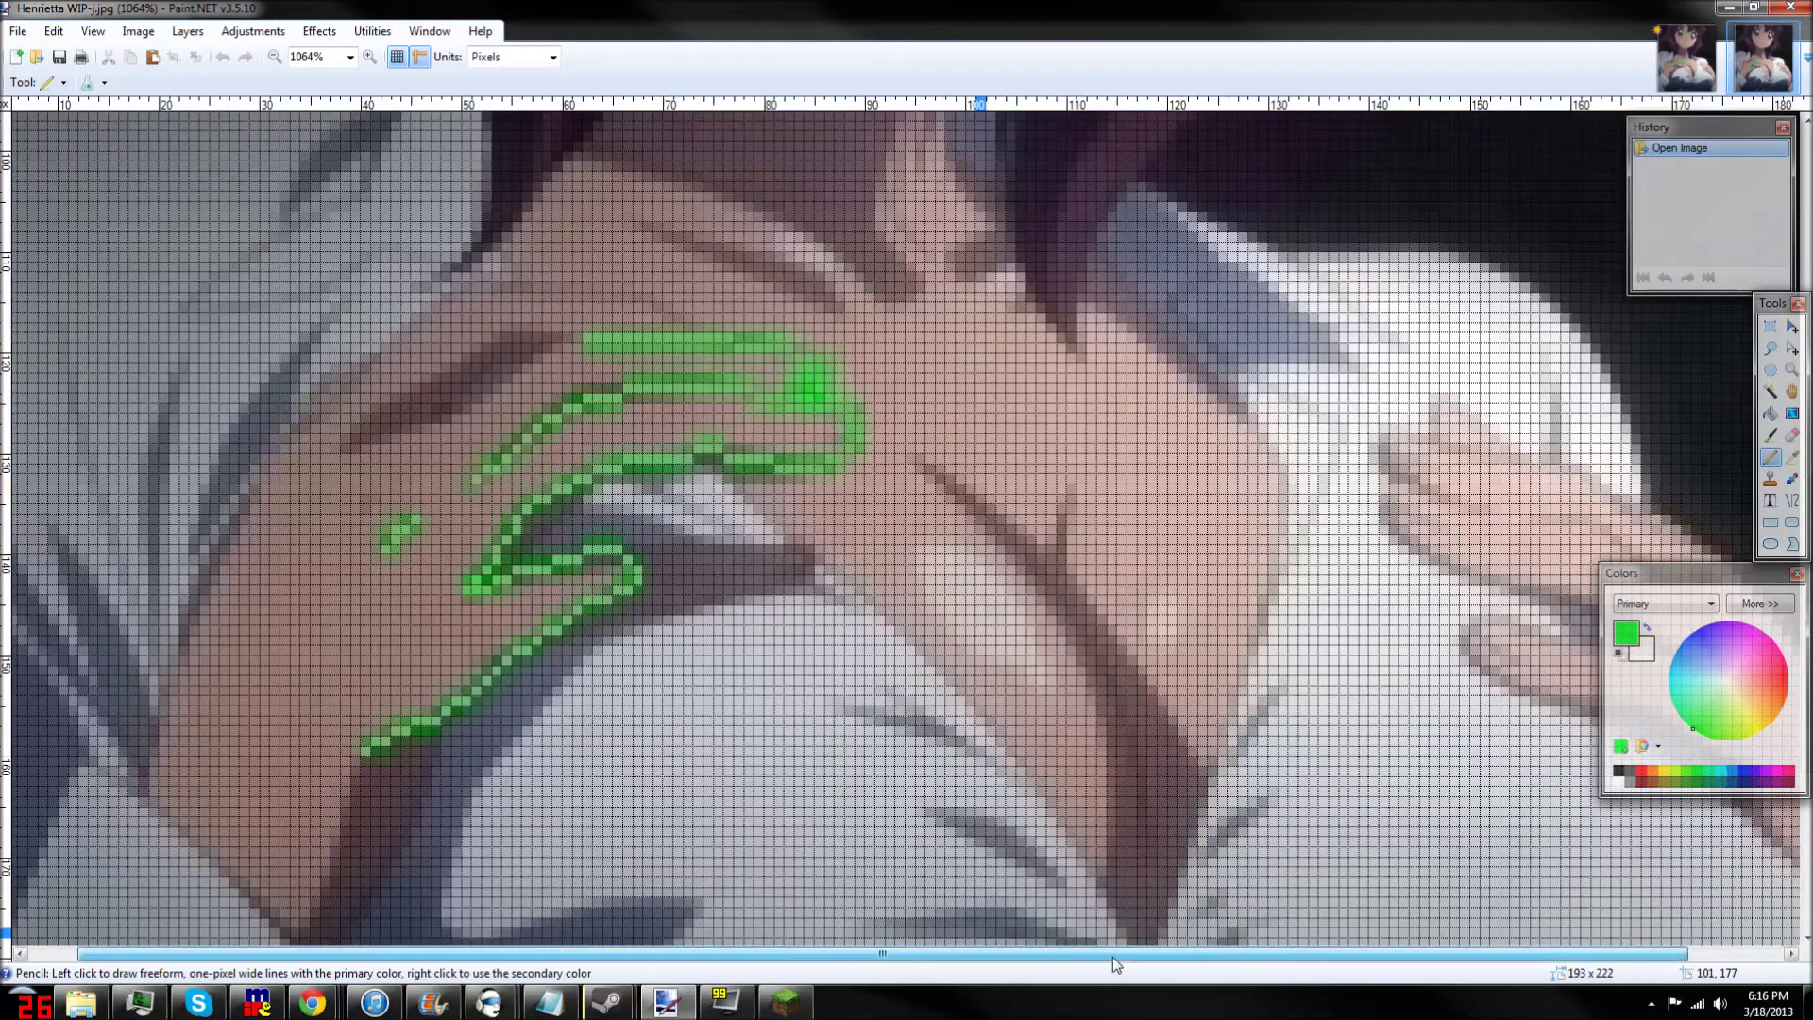
drag(1113, 955, 1064, 955)
scroll(868, 867, up, 5)
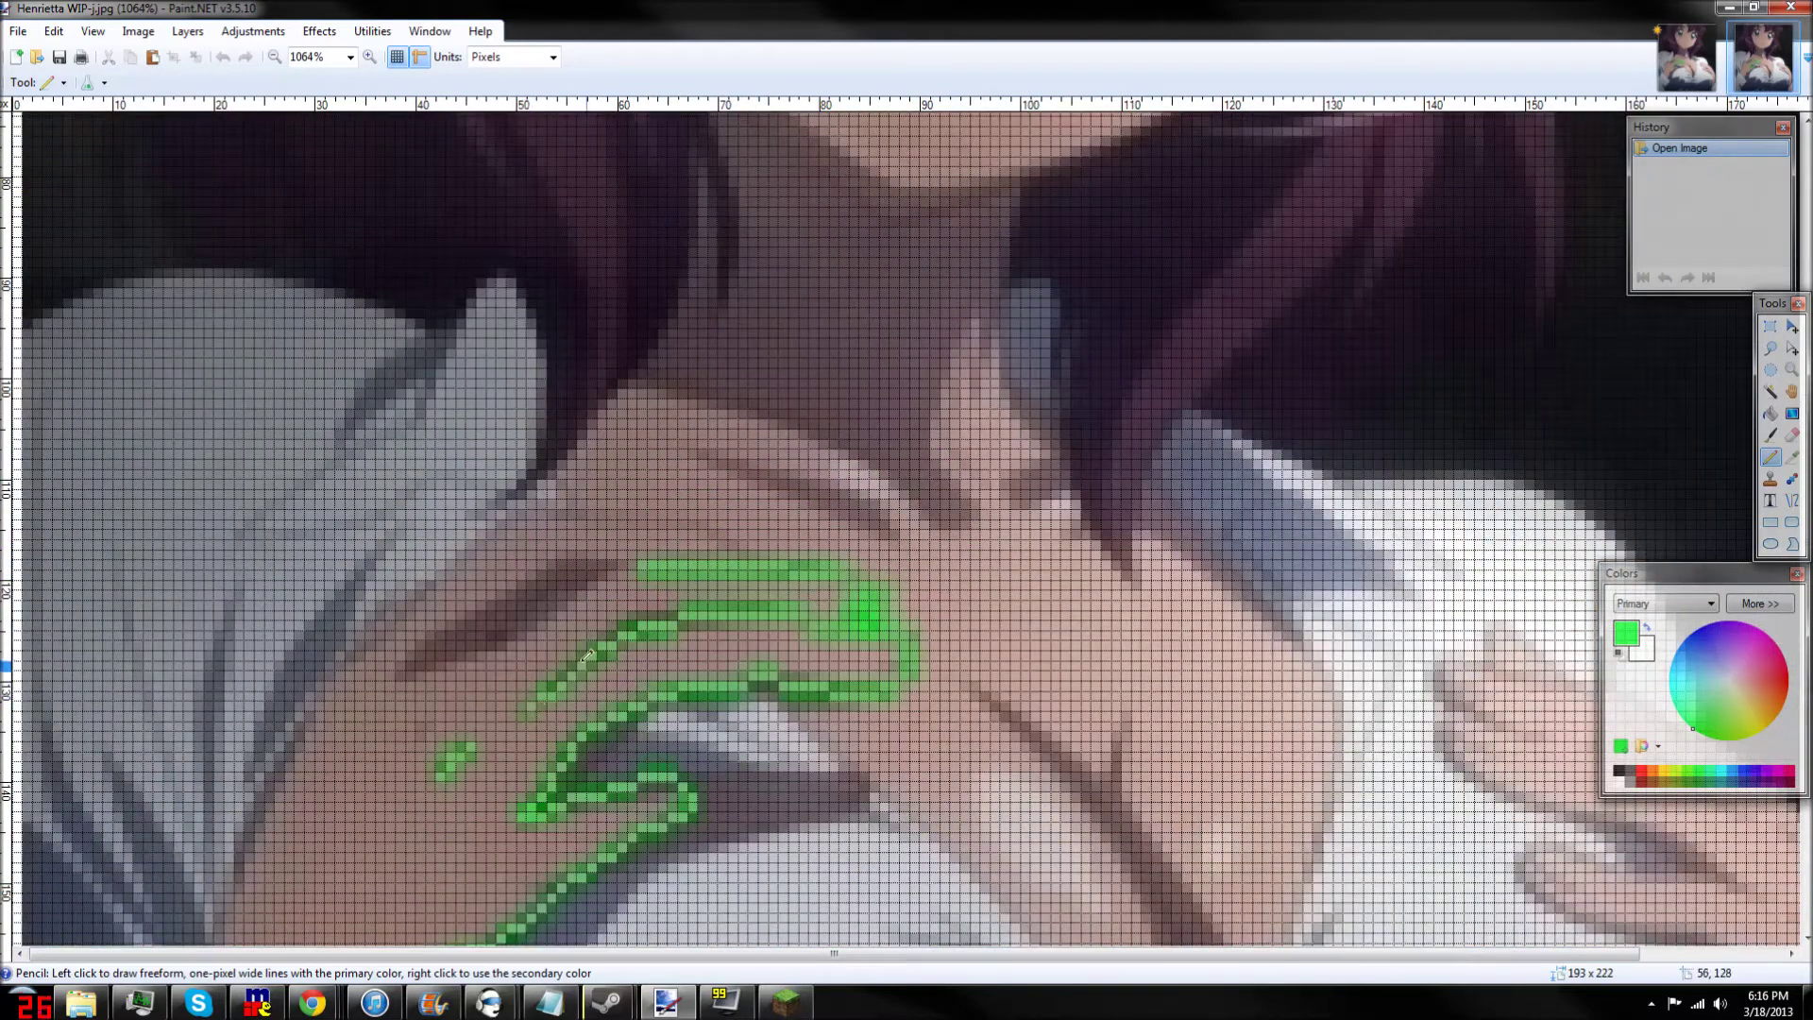
scroll(824, 654, down, 5)
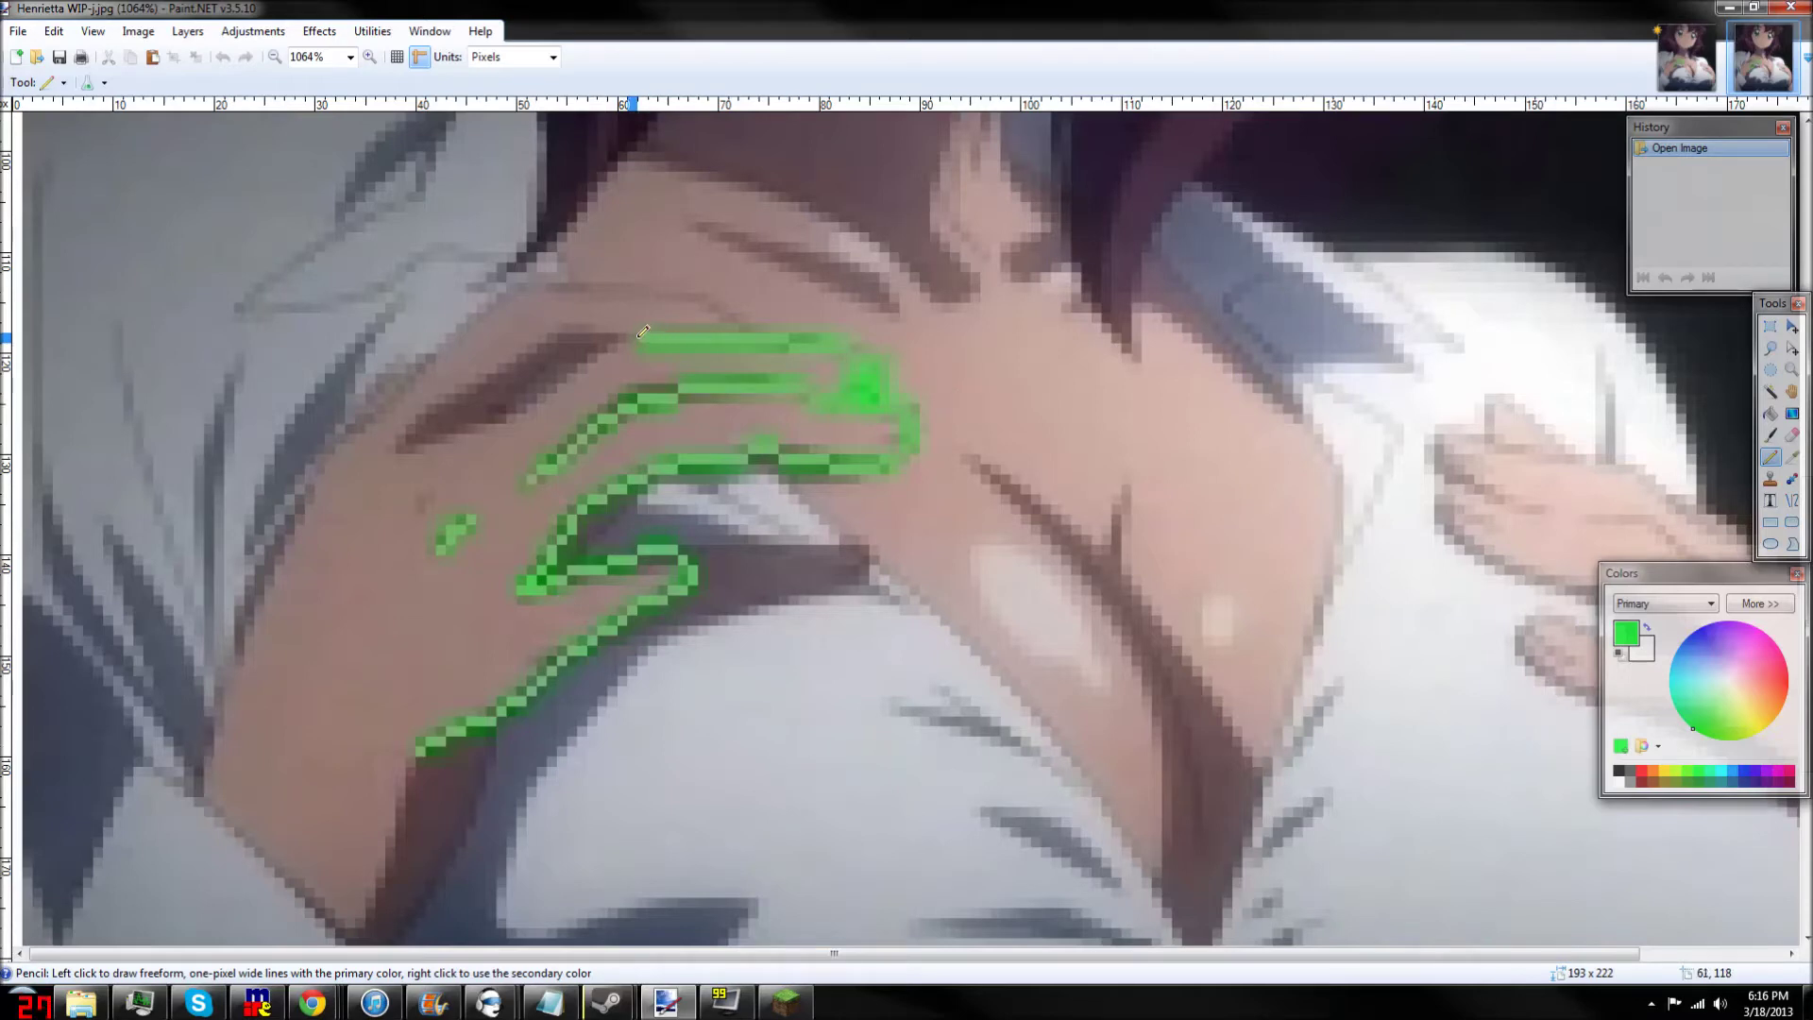
drag(642, 336, 850, 347)
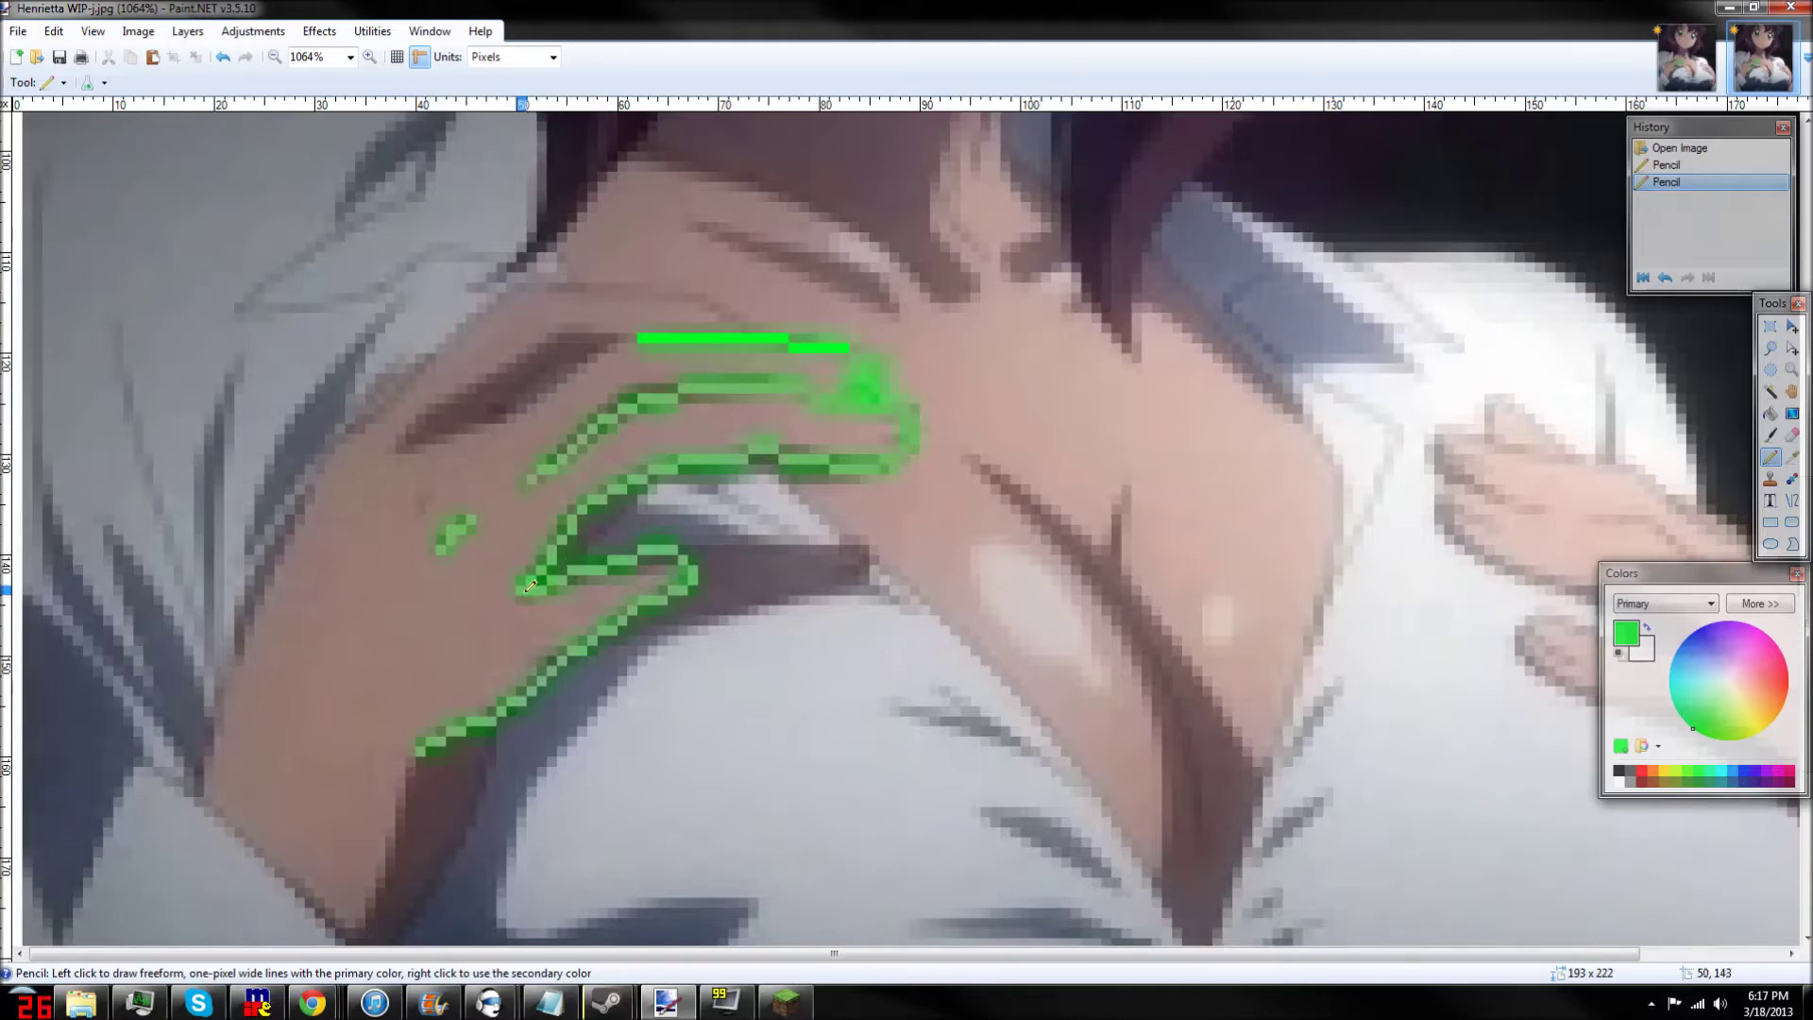
drag(525, 591, 597, 569)
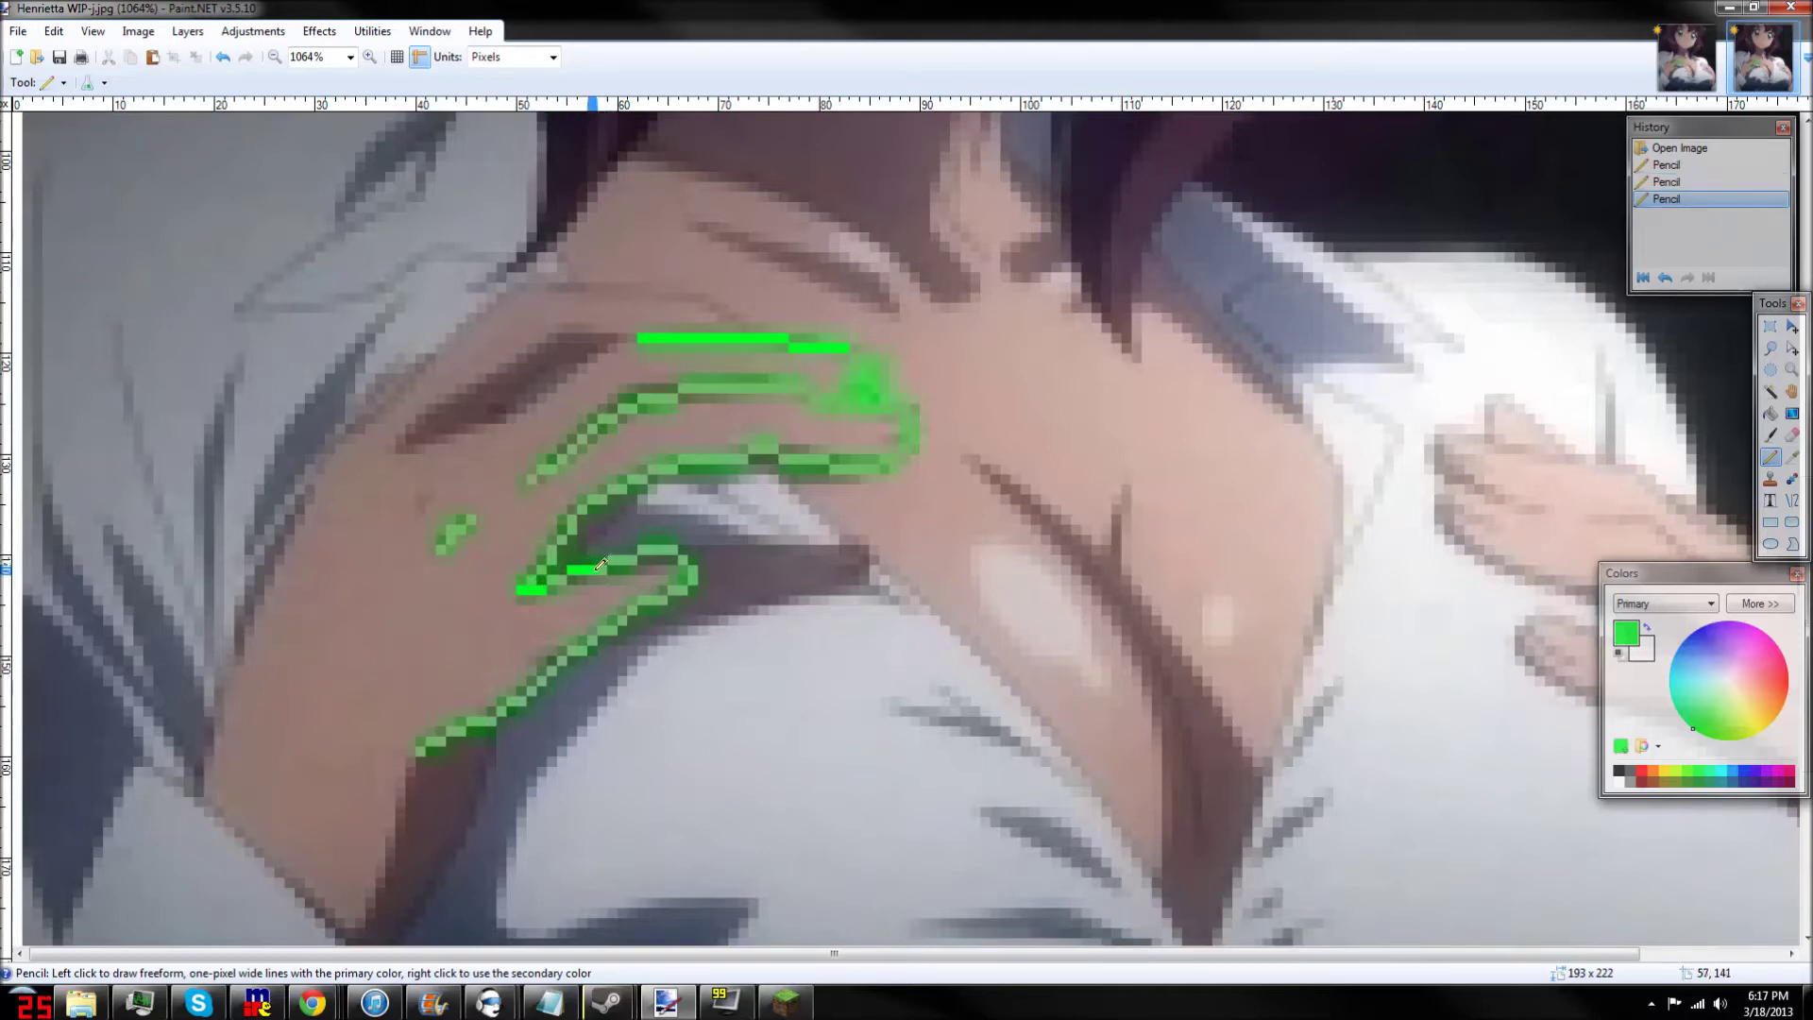
click(600, 567)
click(562, 659)
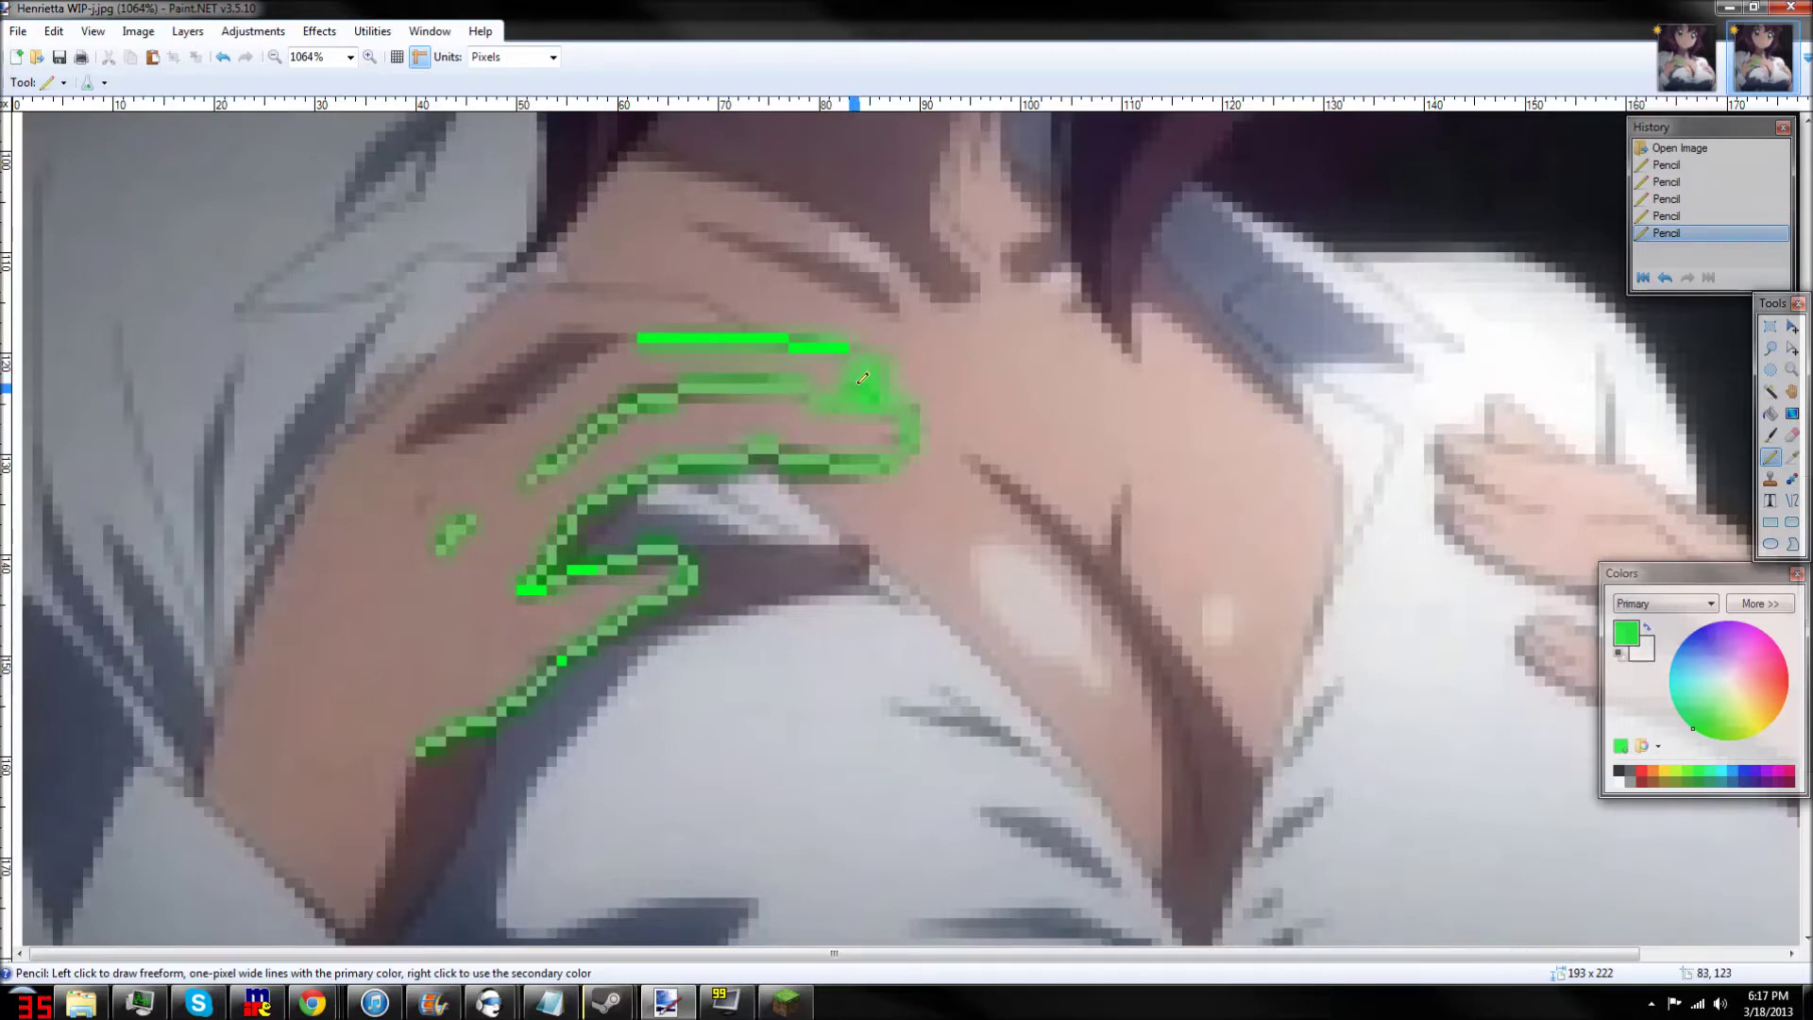
Close Henrietta WIP-j.jpg discarding its changes, then zoom in on the original outline
click(1791, 34)
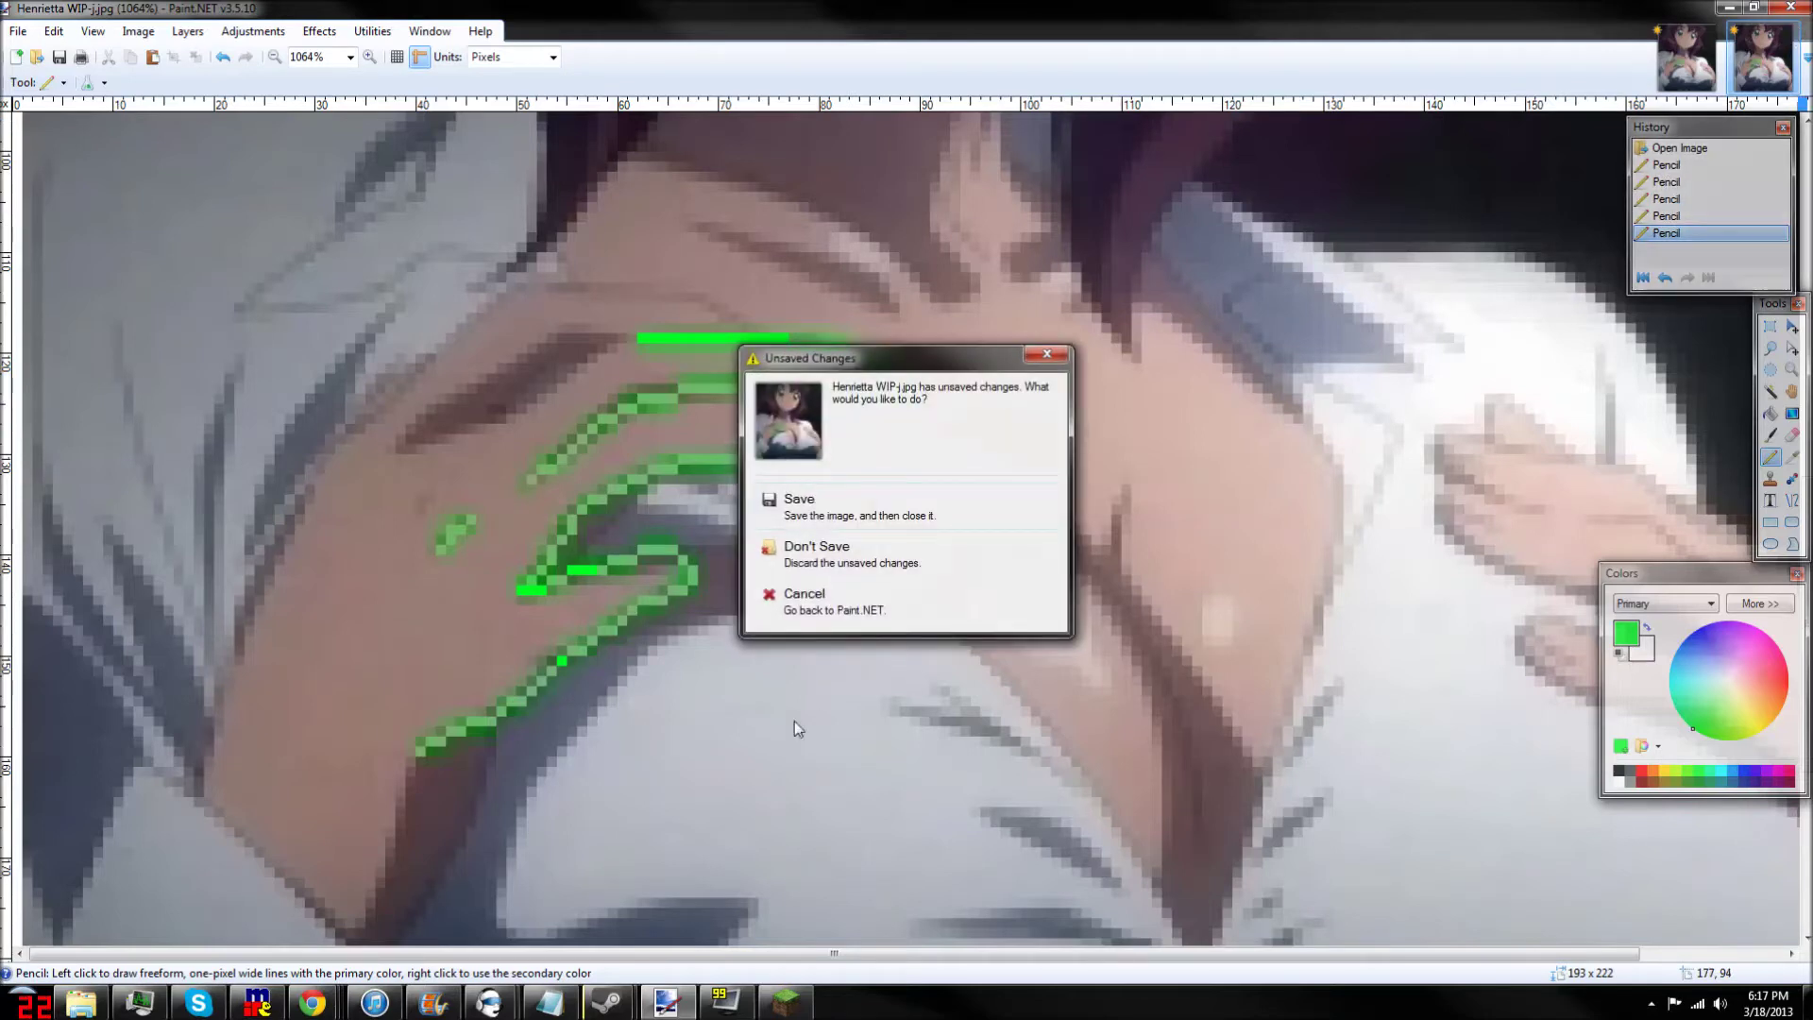
click(875, 567)
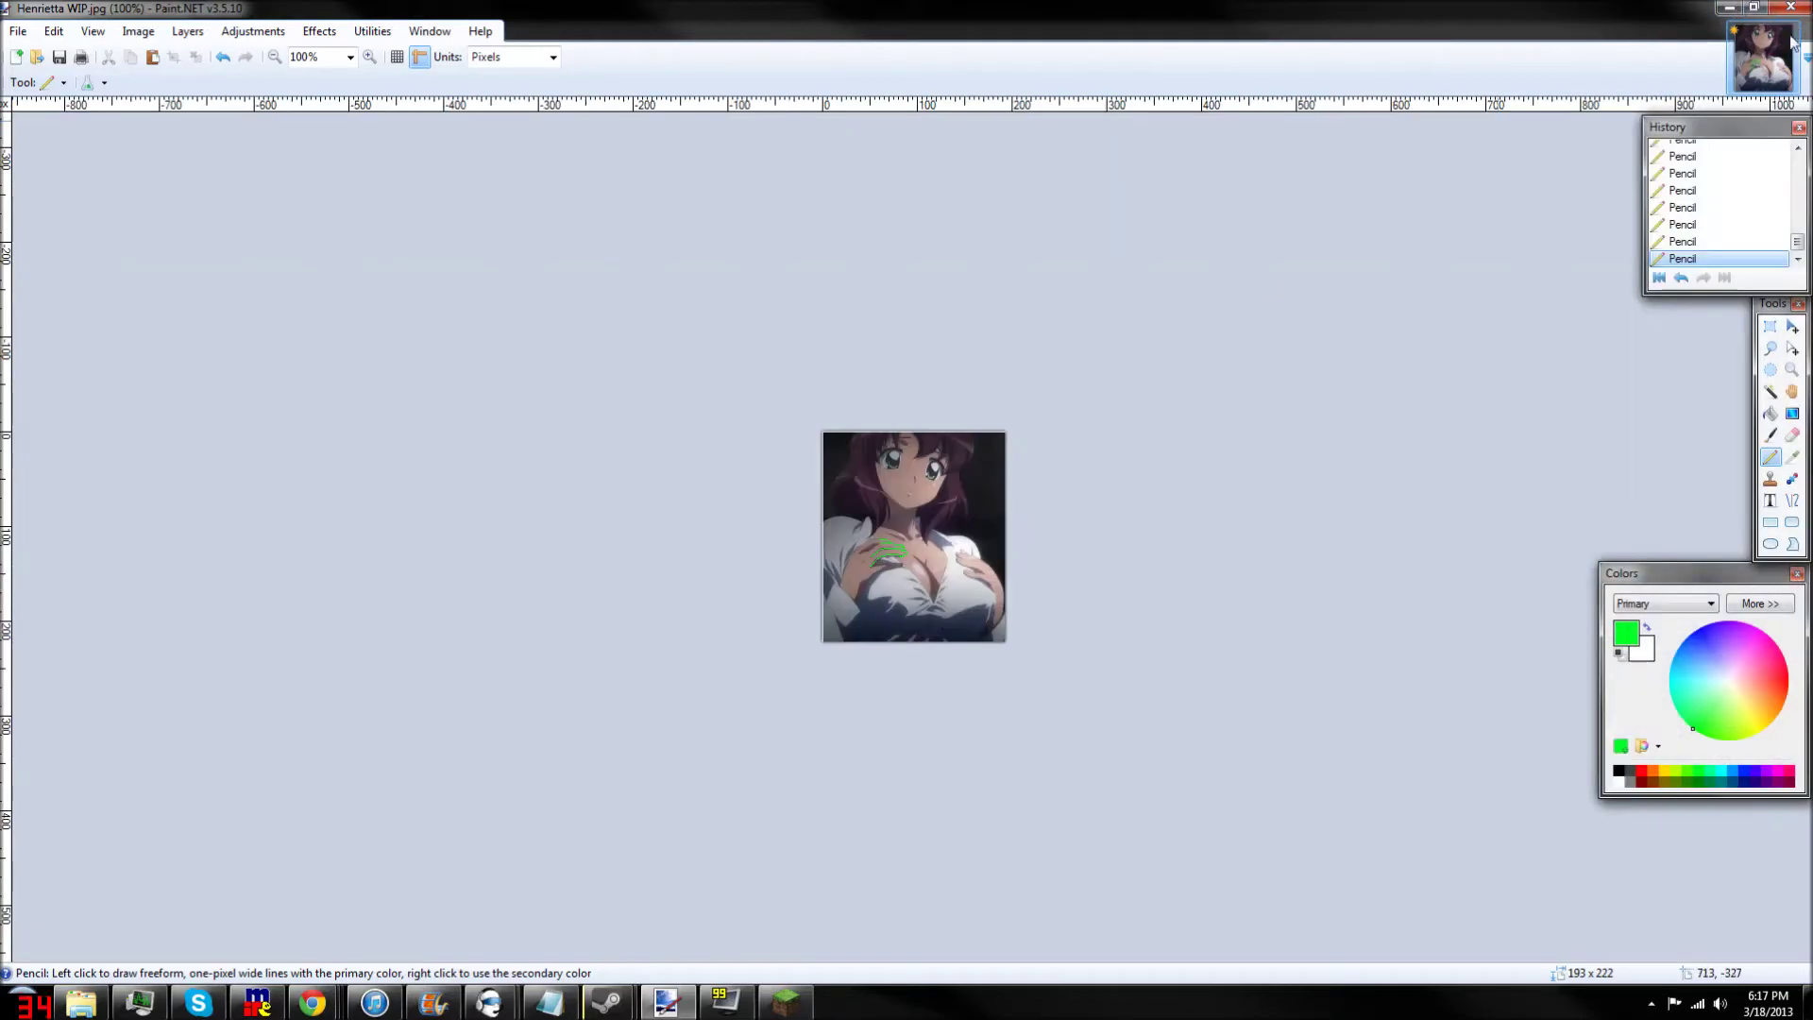
scroll(897, 558, up, 5)
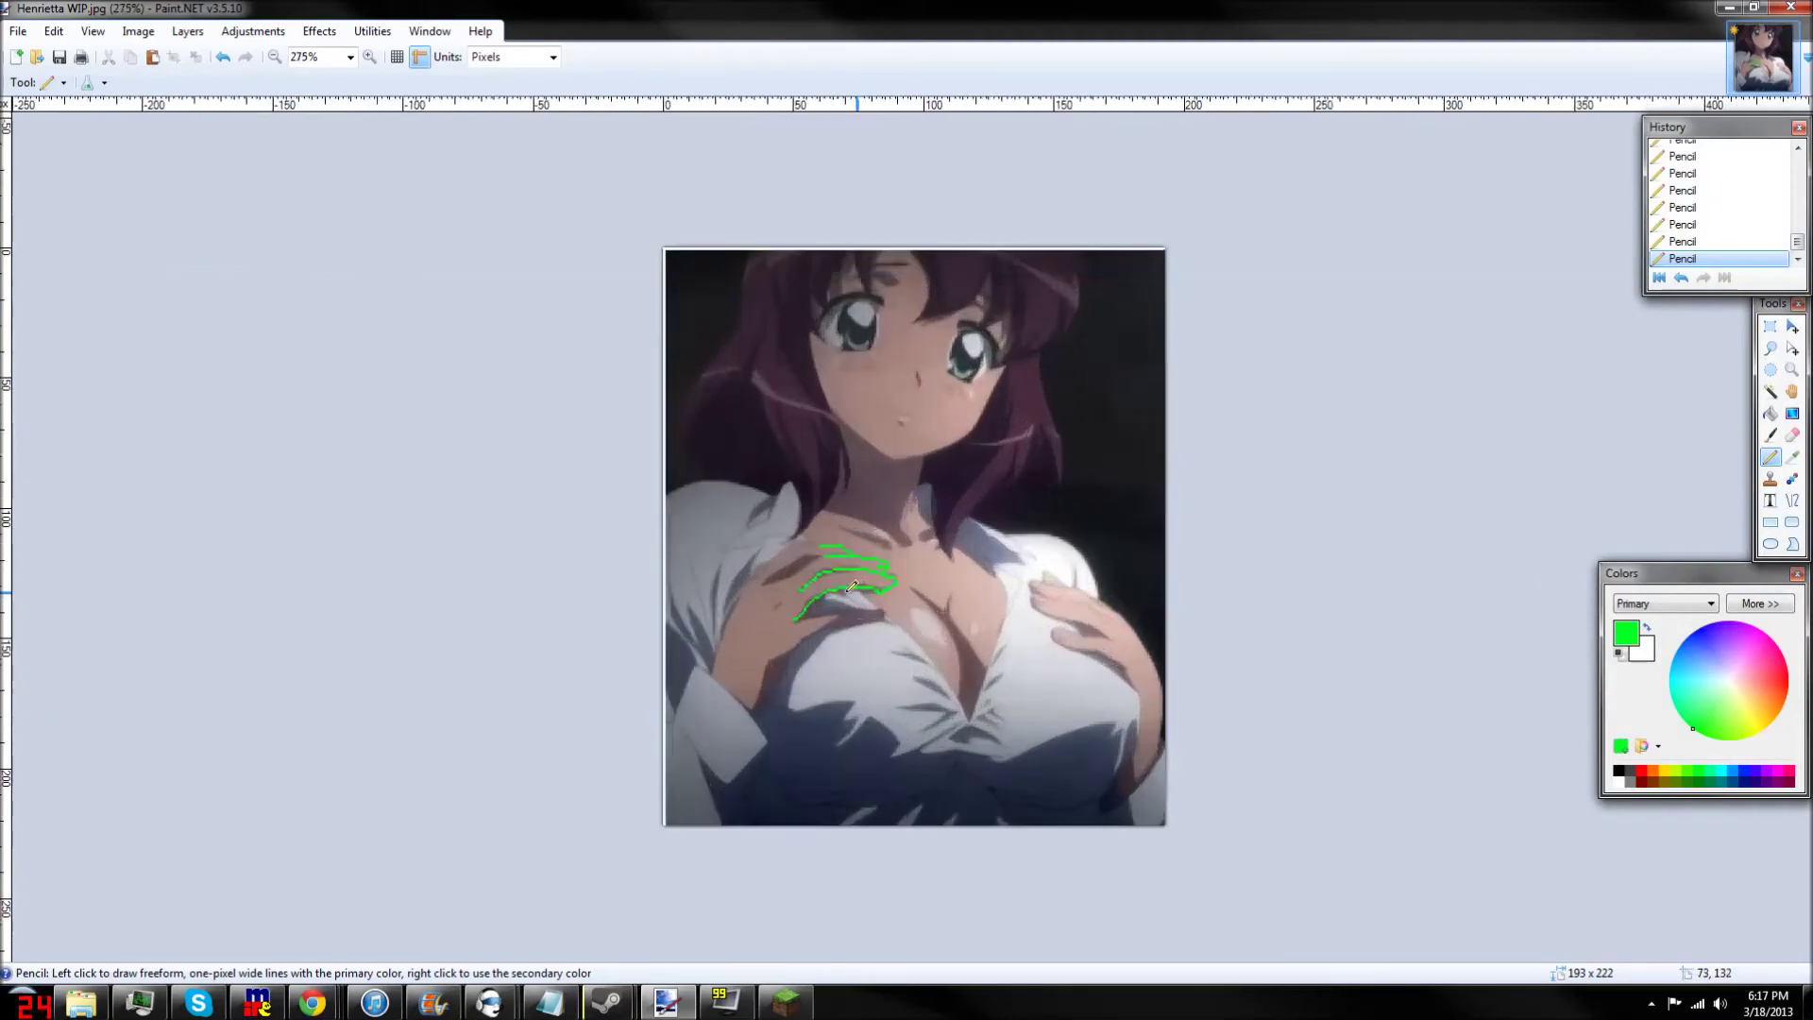